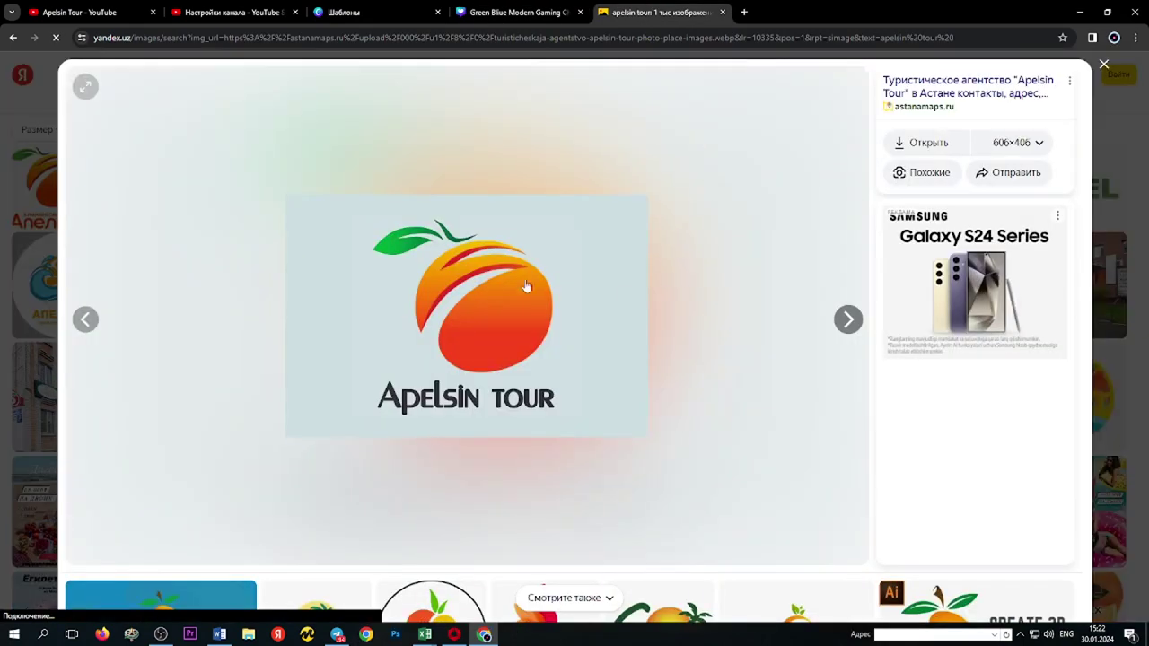
right_click(481, 267)
click(510, 299)
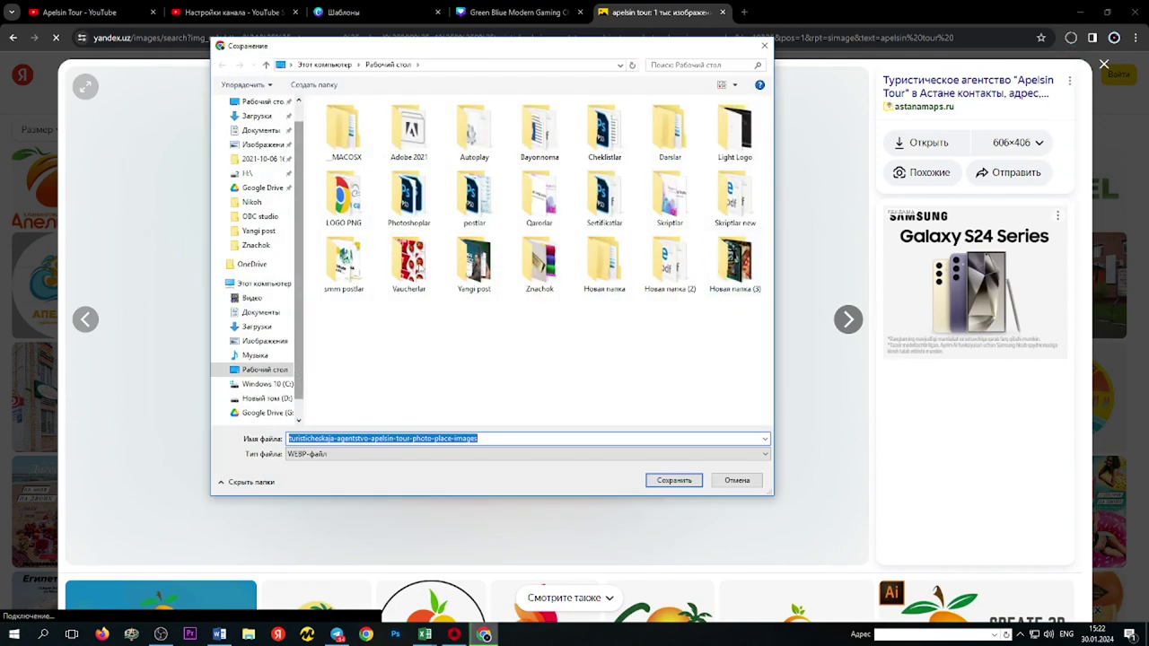
click(1071, 38)
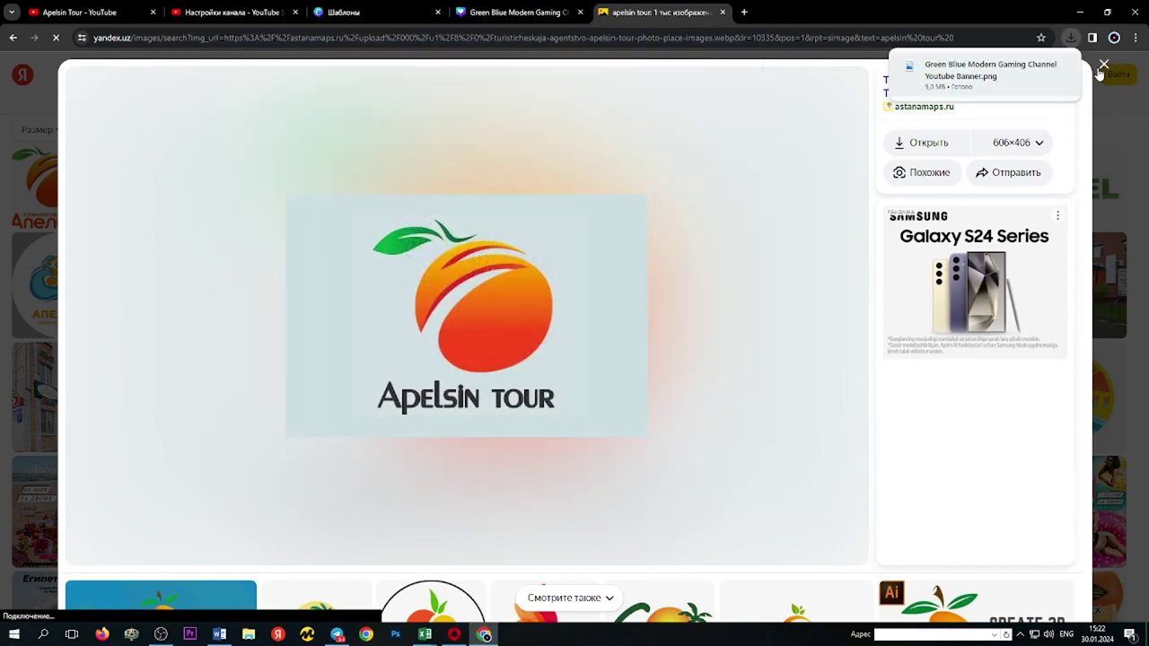
click(1105, 64)
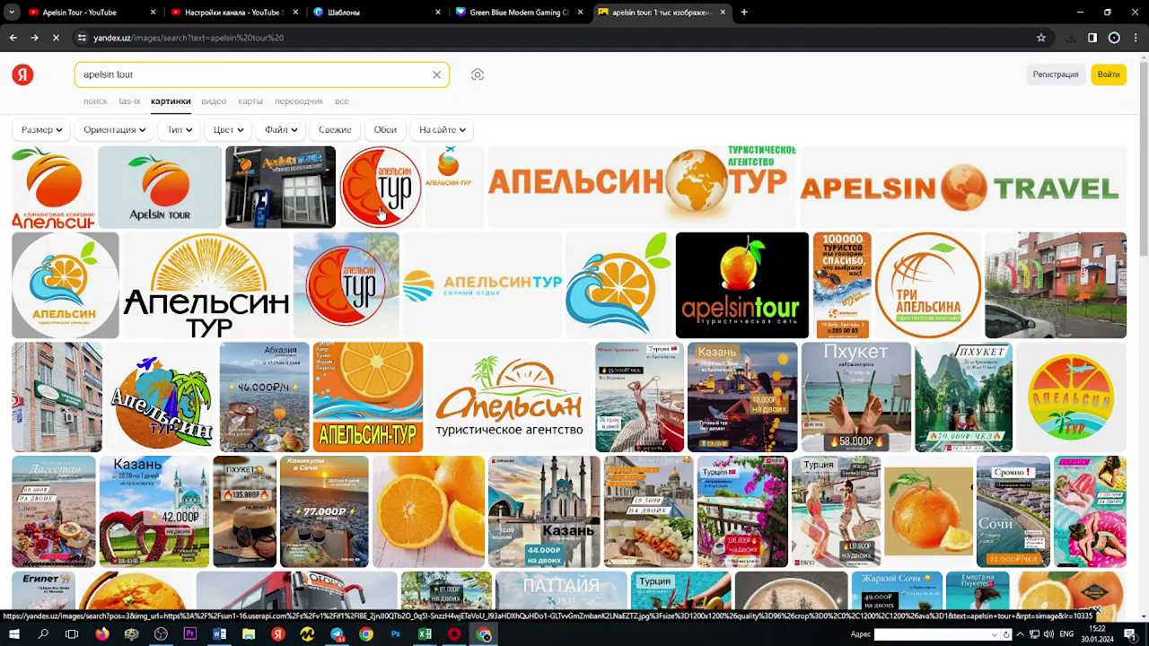
Preview the round Апельсин Тур logo on the beach background and the Апельсин Тур logo with the palm tree.
click(386, 286)
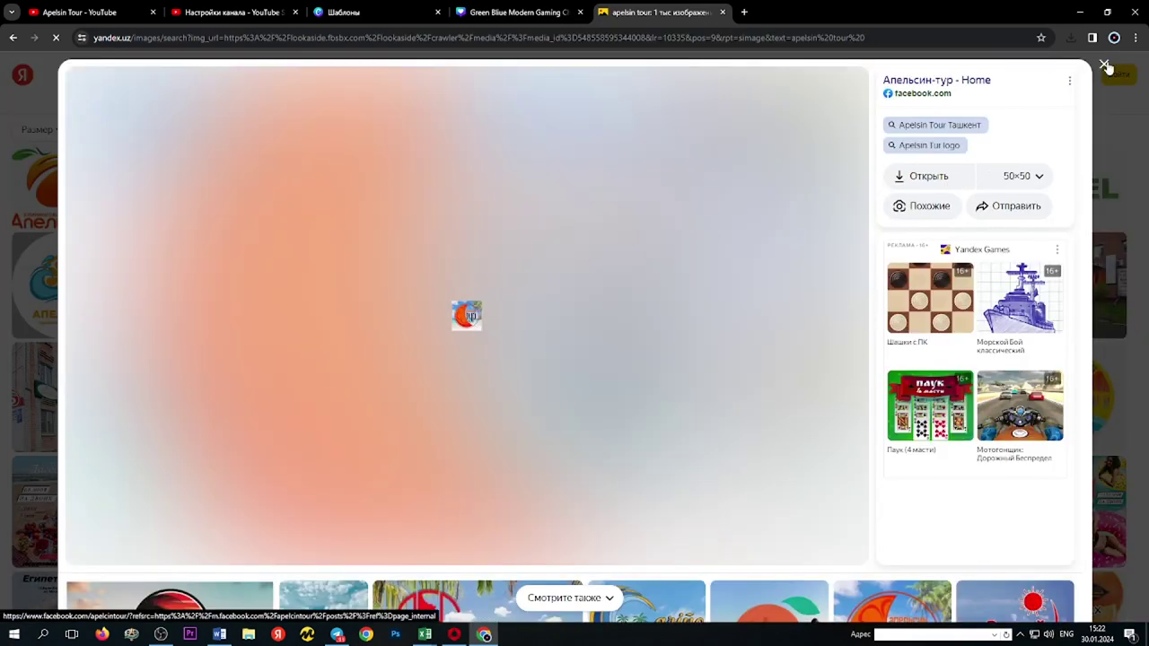
key(Escape)
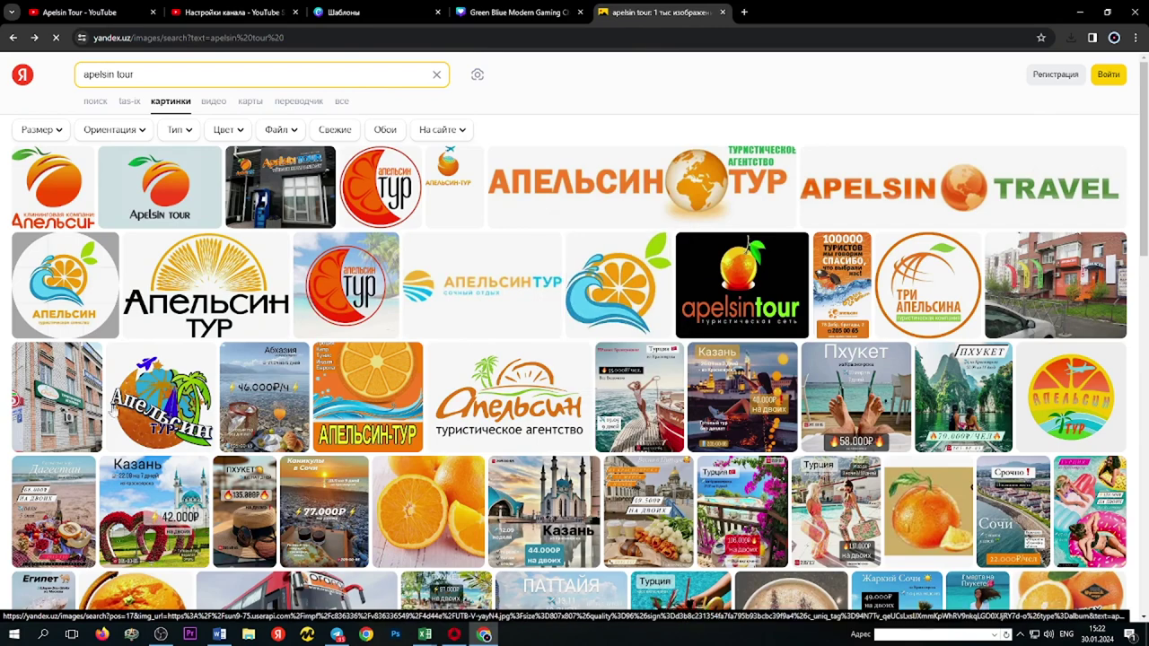
click(146, 395)
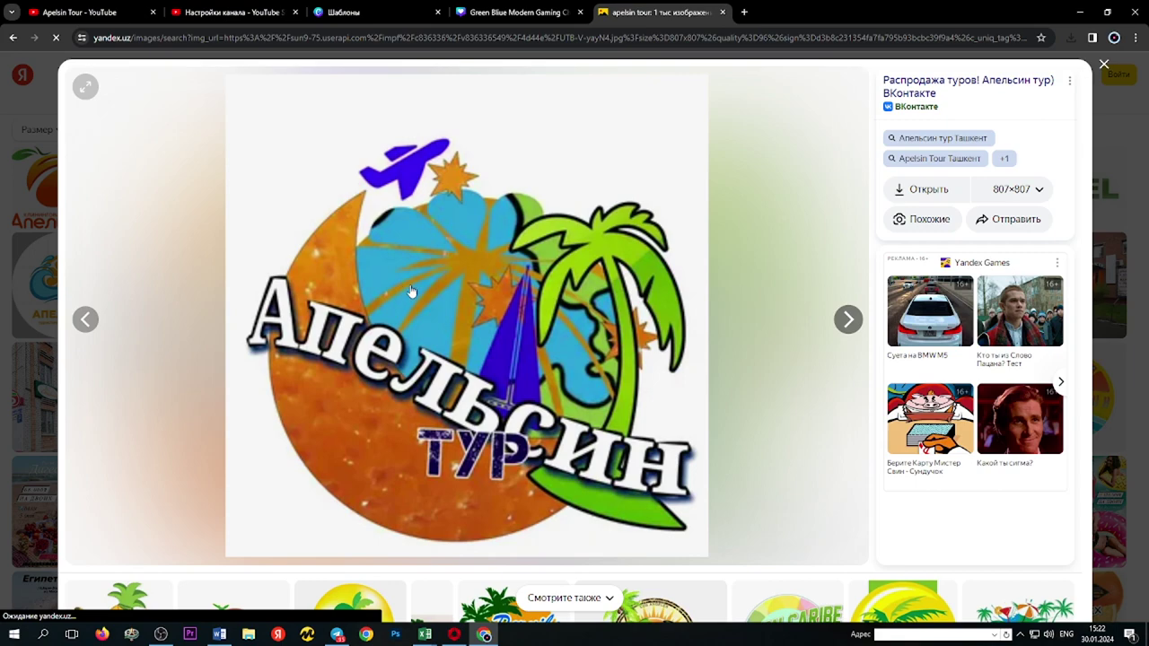
click(1103, 66)
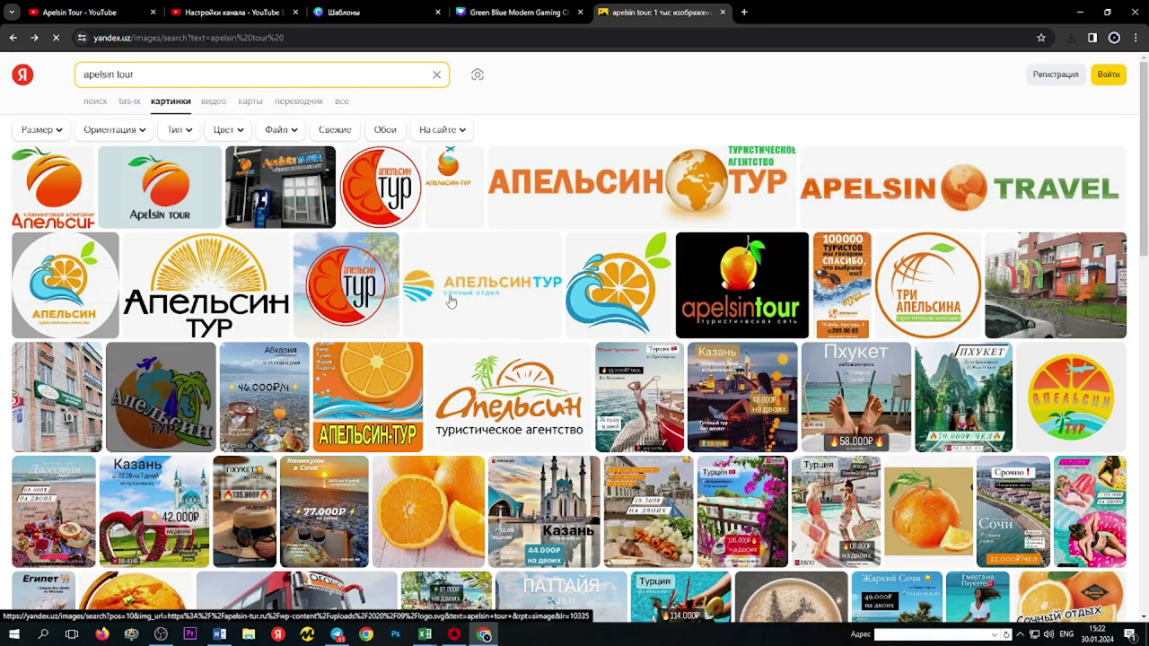
click(28, 297)
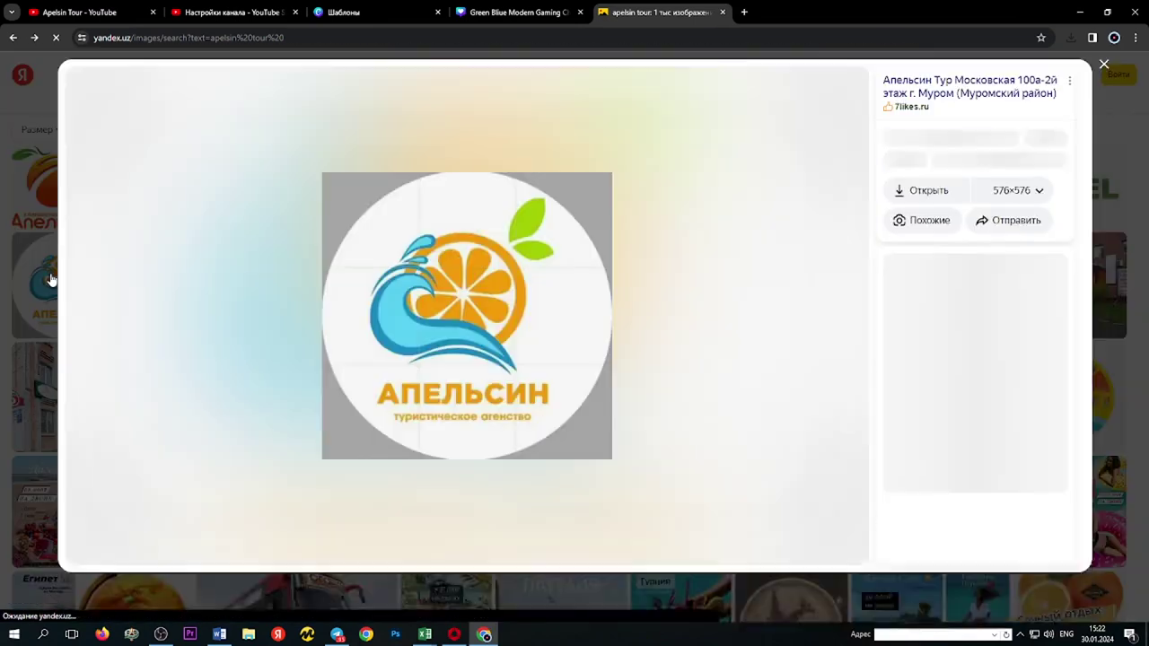
right_click(455, 238)
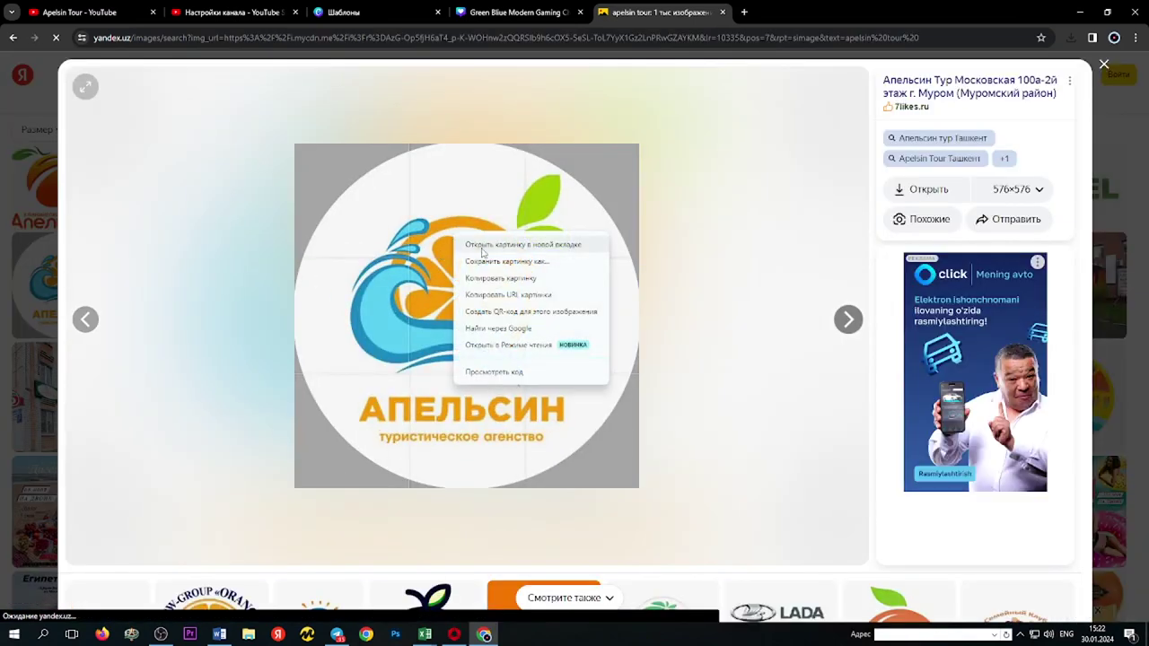
click(483, 262)
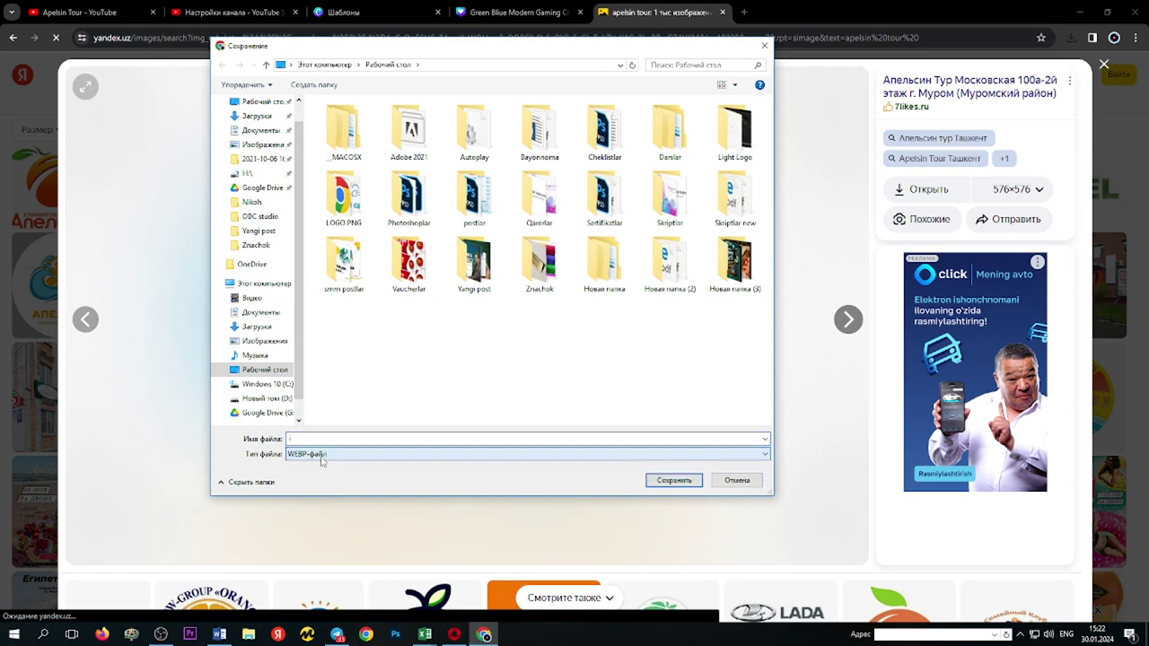
click(740, 485)
scroll(785, 372, down, 4)
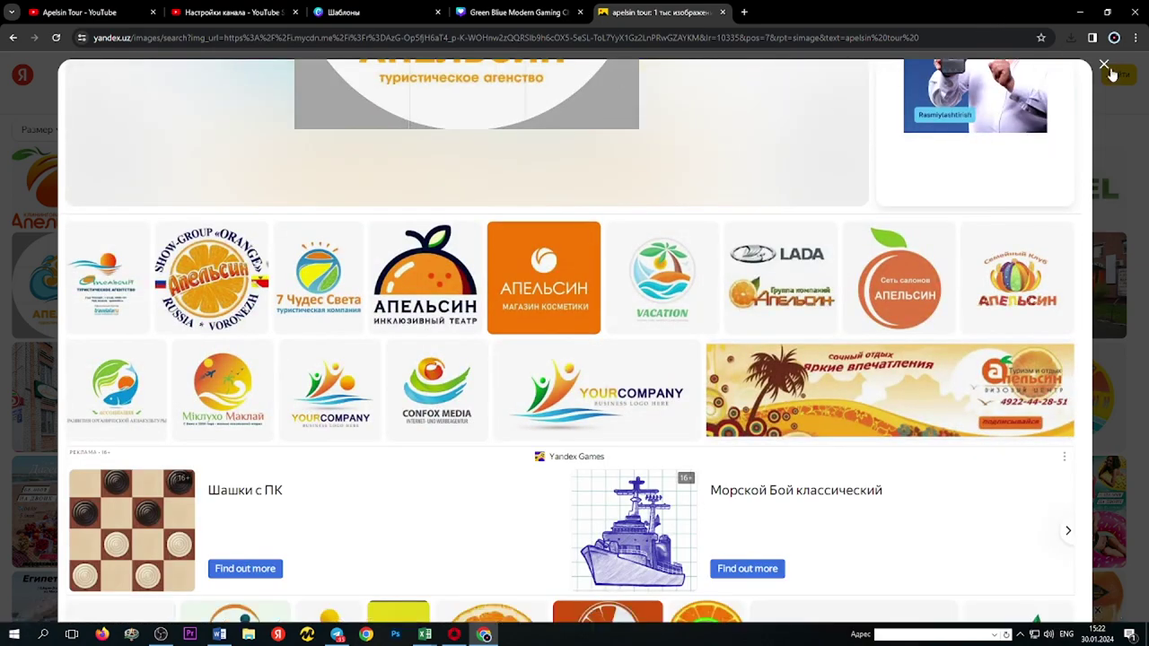
key(Escape)
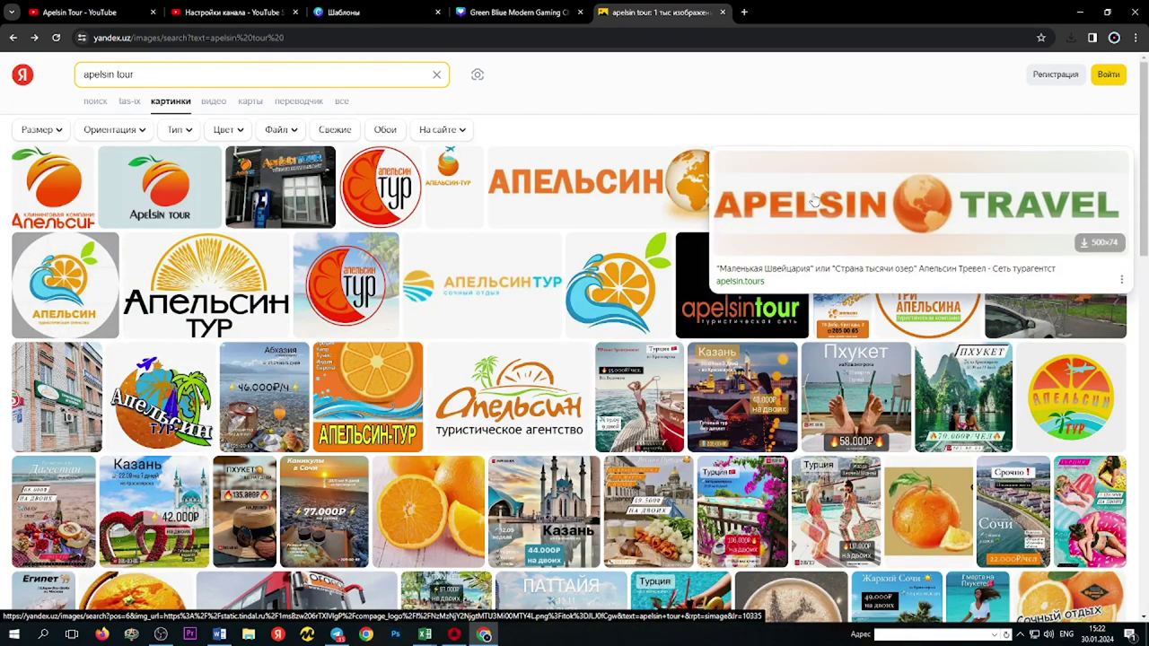
Save the round Апельсин Тур logo with the airplane and palm to the desktop as the JPEG image 28565_original.
click(1085, 396)
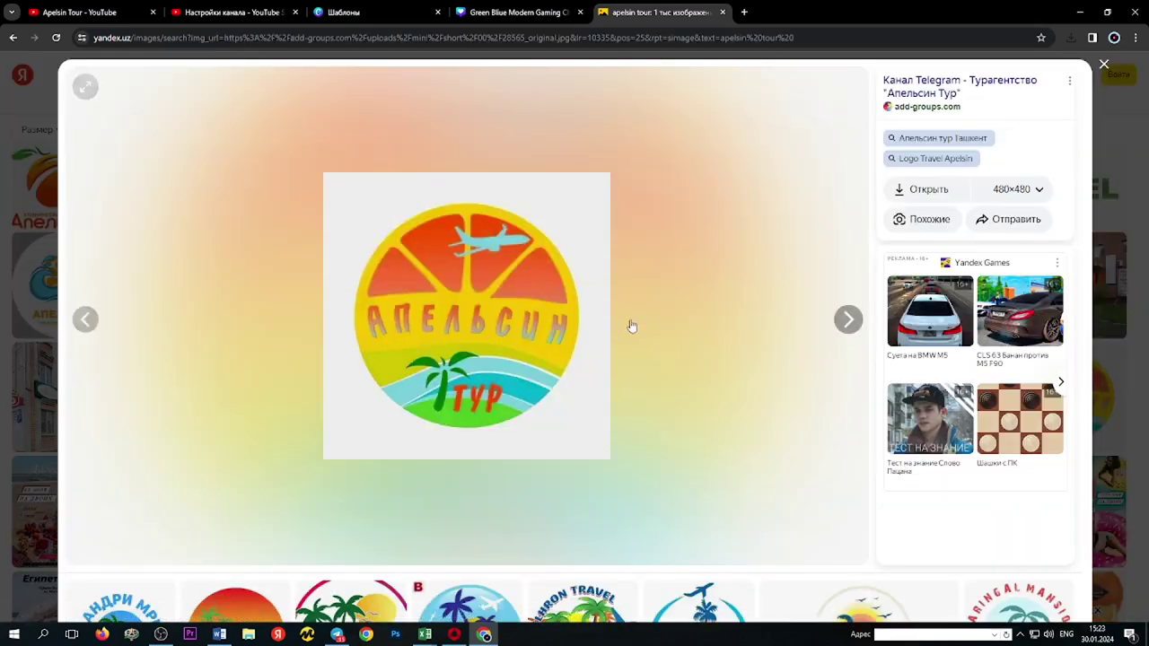
right_click(528, 292)
click(556, 325)
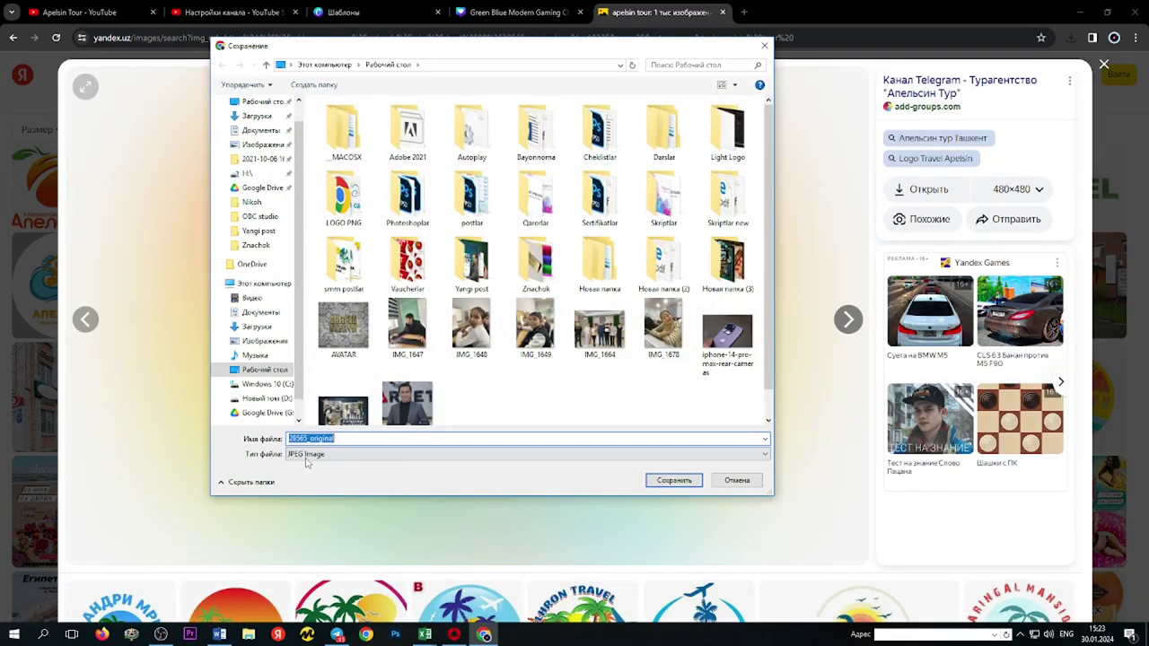
click(667, 480)
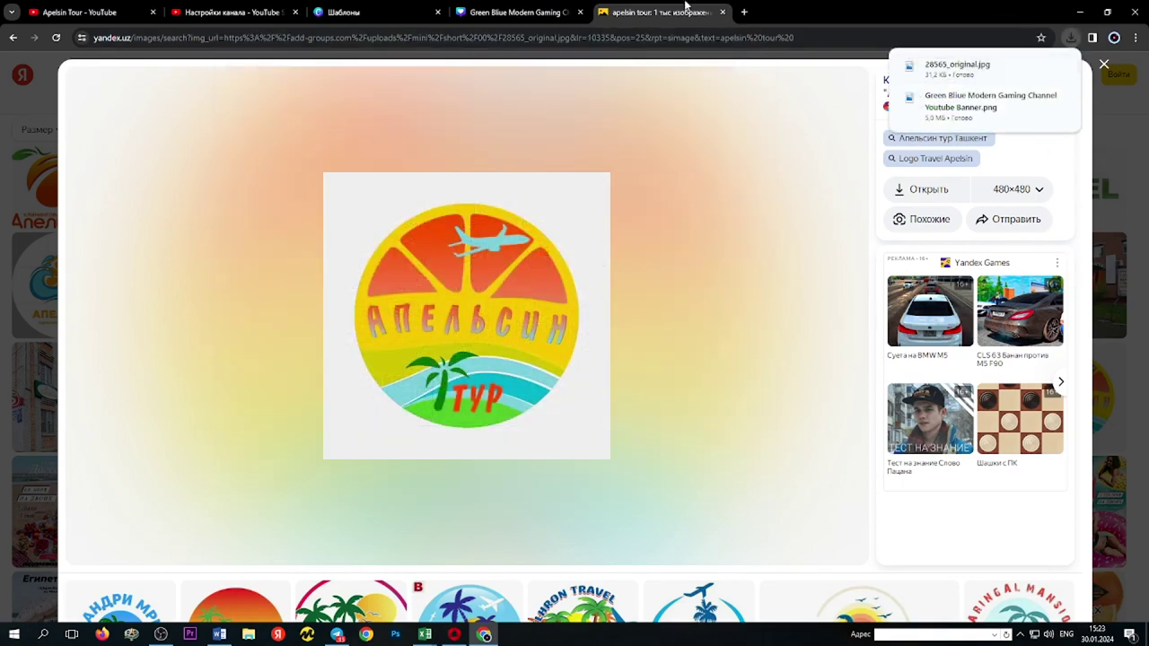
Switch to the channel branding settings in YouTube Studio and upload 28565_original as the profile photo with the default crop.
click(515, 11)
key(ctrl+shift+Tab)
key(ctrl+shift+Tab)
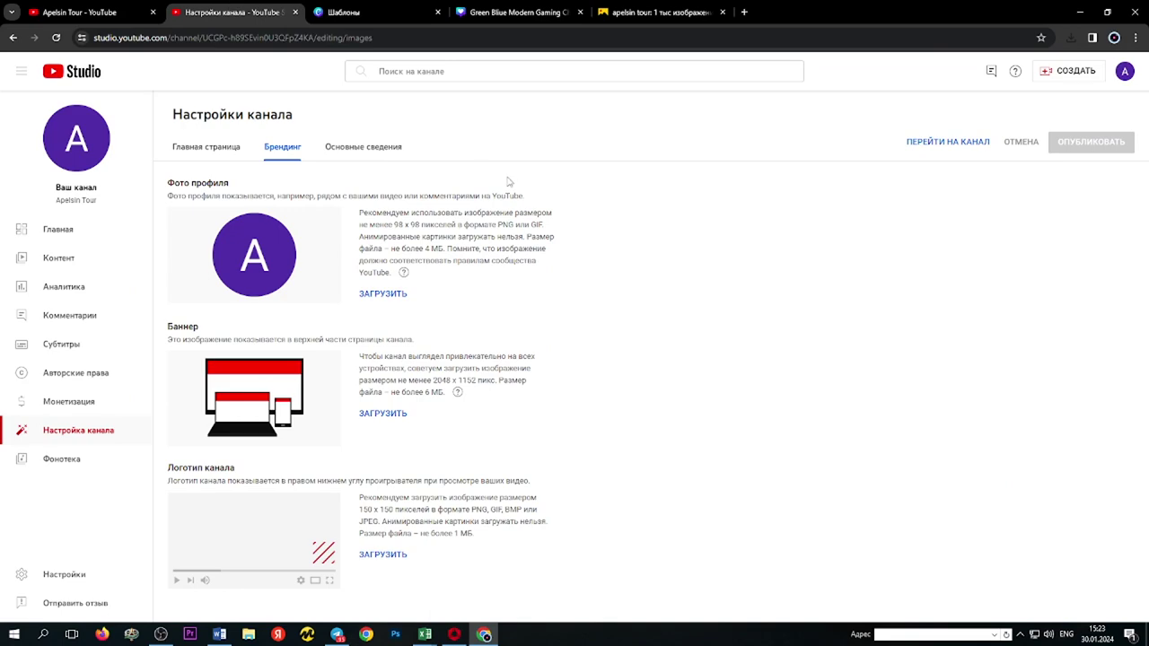
click(365, 297)
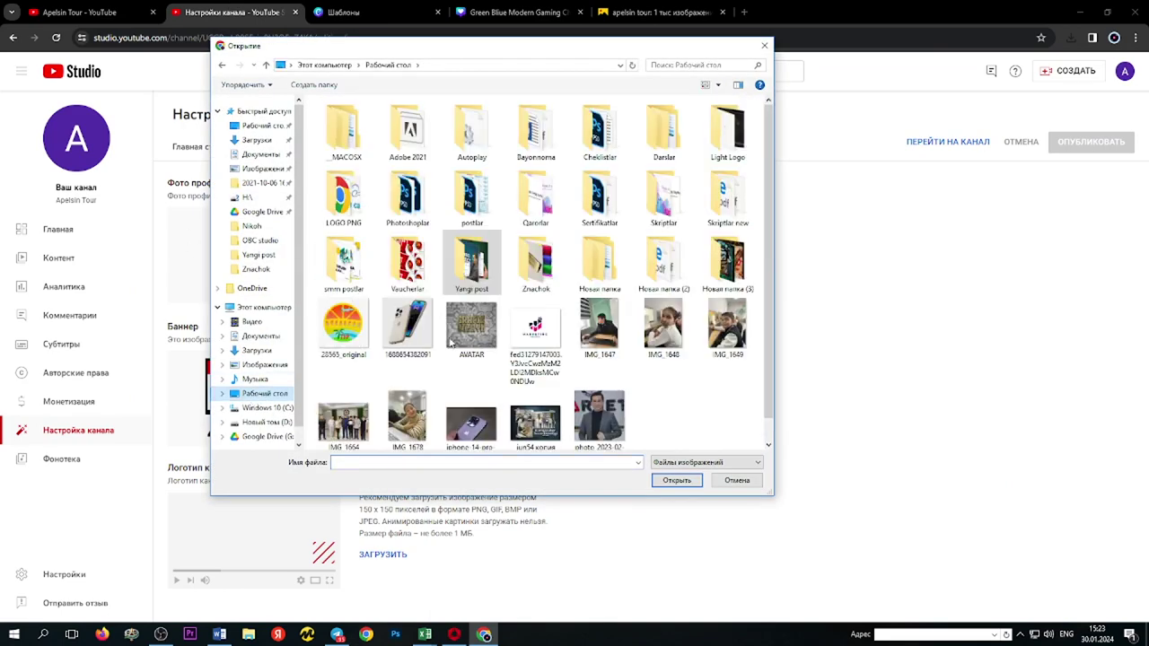
click(346, 337)
click(674, 481)
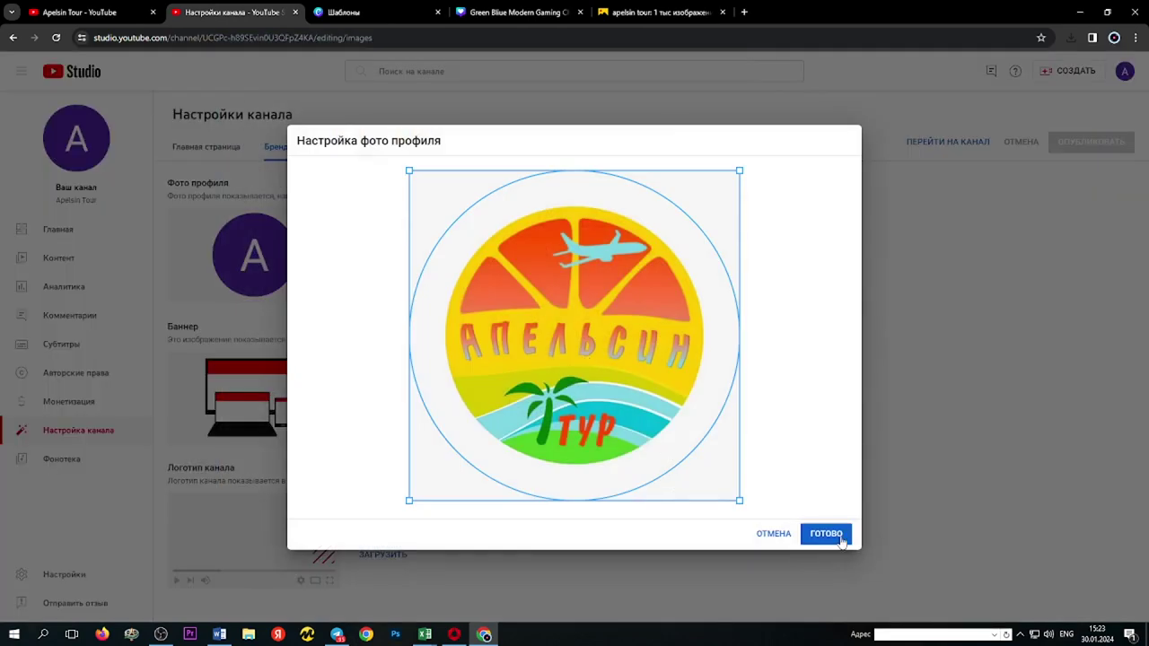
click(844, 536)
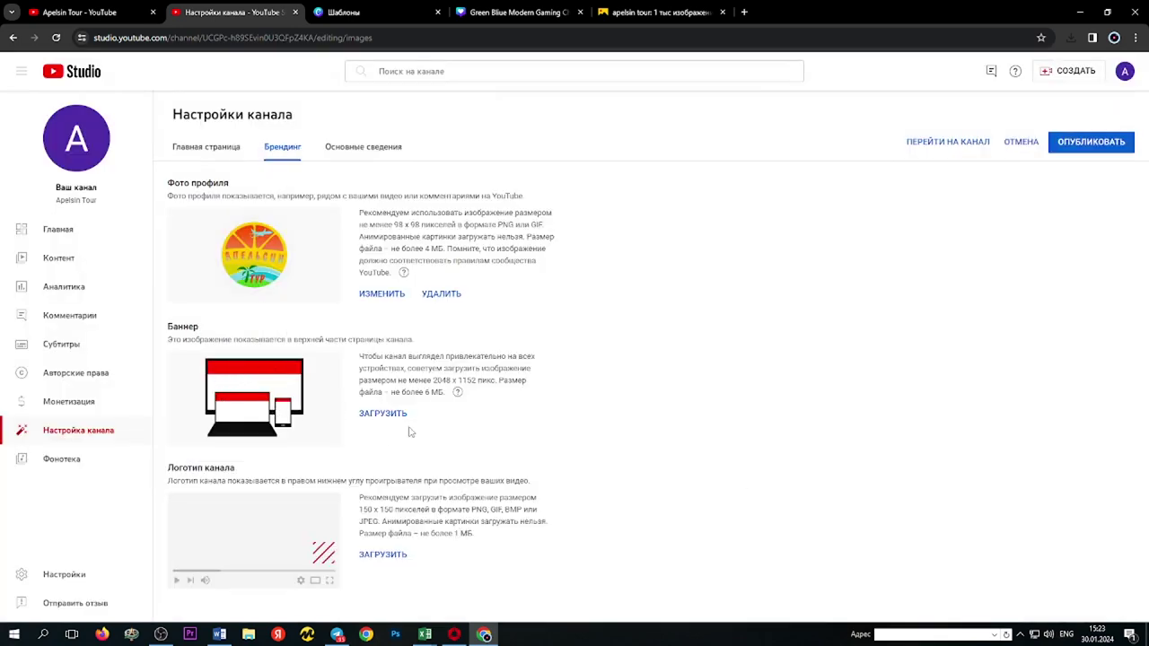
Upload Green Blue Modern Gaming Channel Youtube Banner from the Downloads folder as the channel banner with the default crop.
click(383, 414)
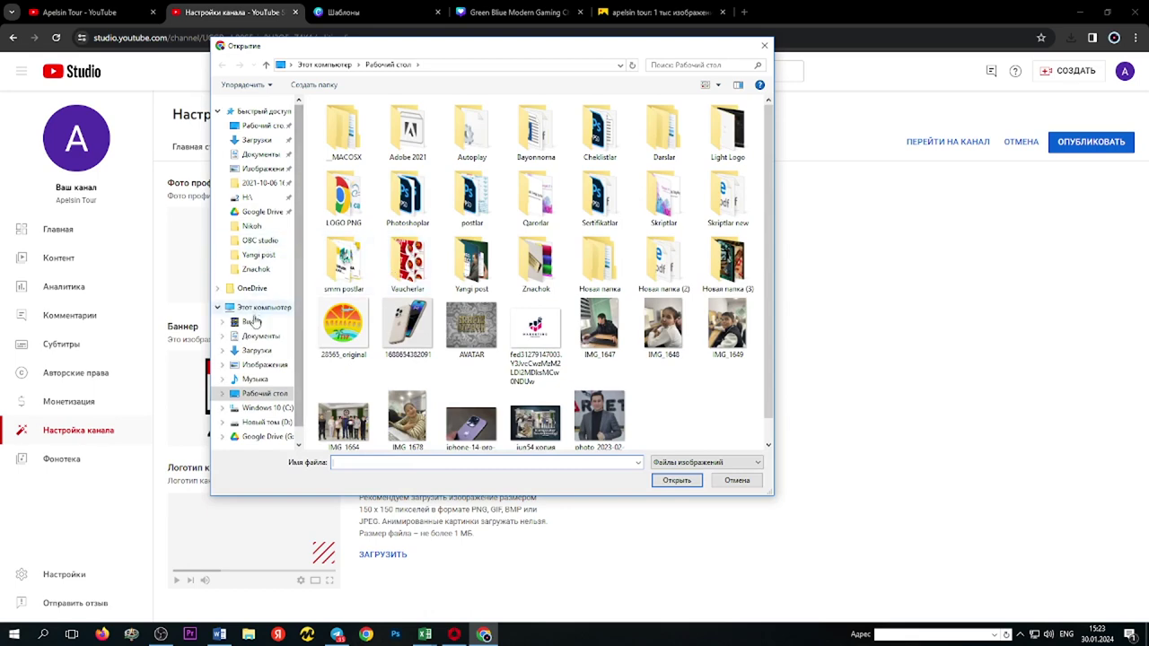
click(256, 351)
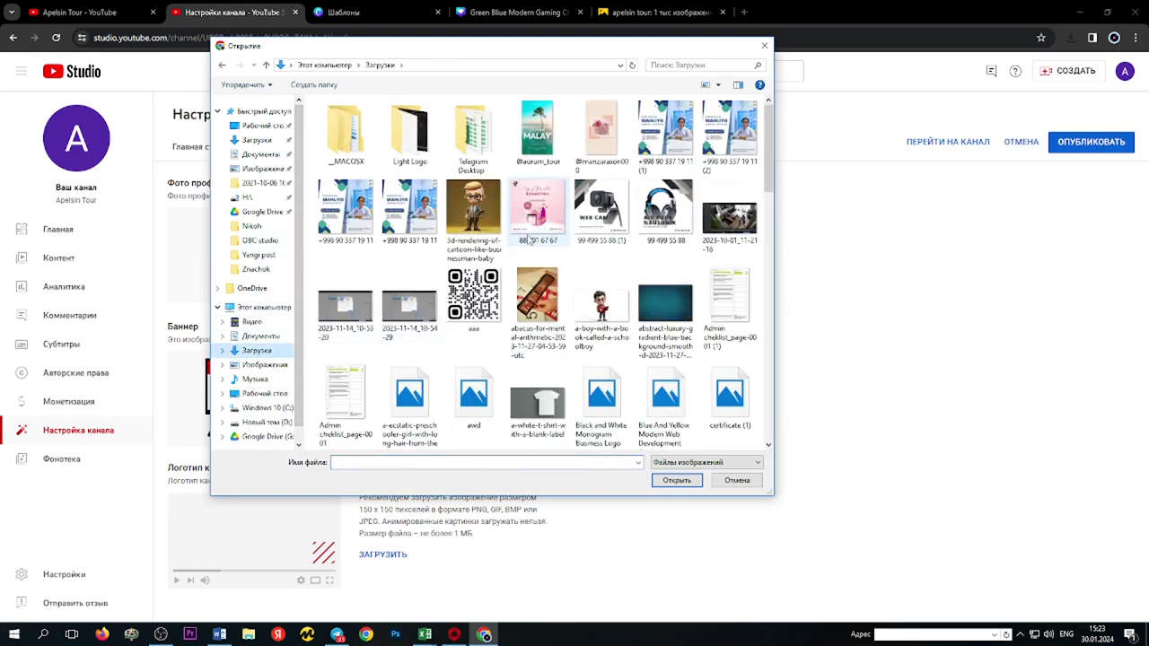
scroll(557, 247, down, 10)
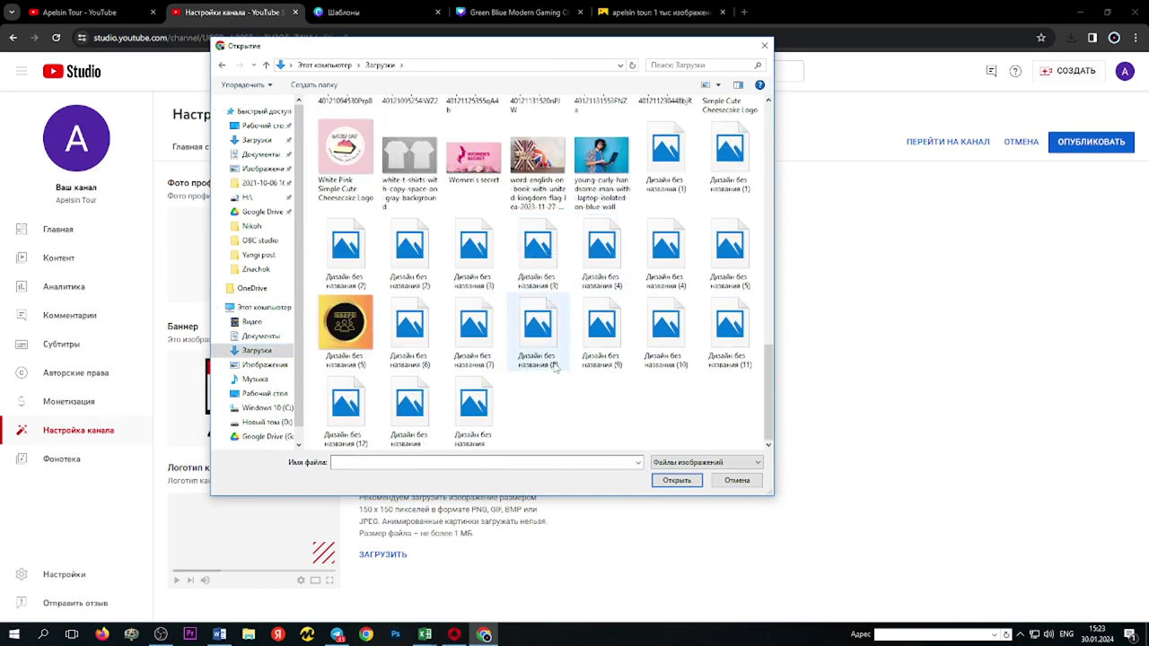
scroll(633, 336, up, 5)
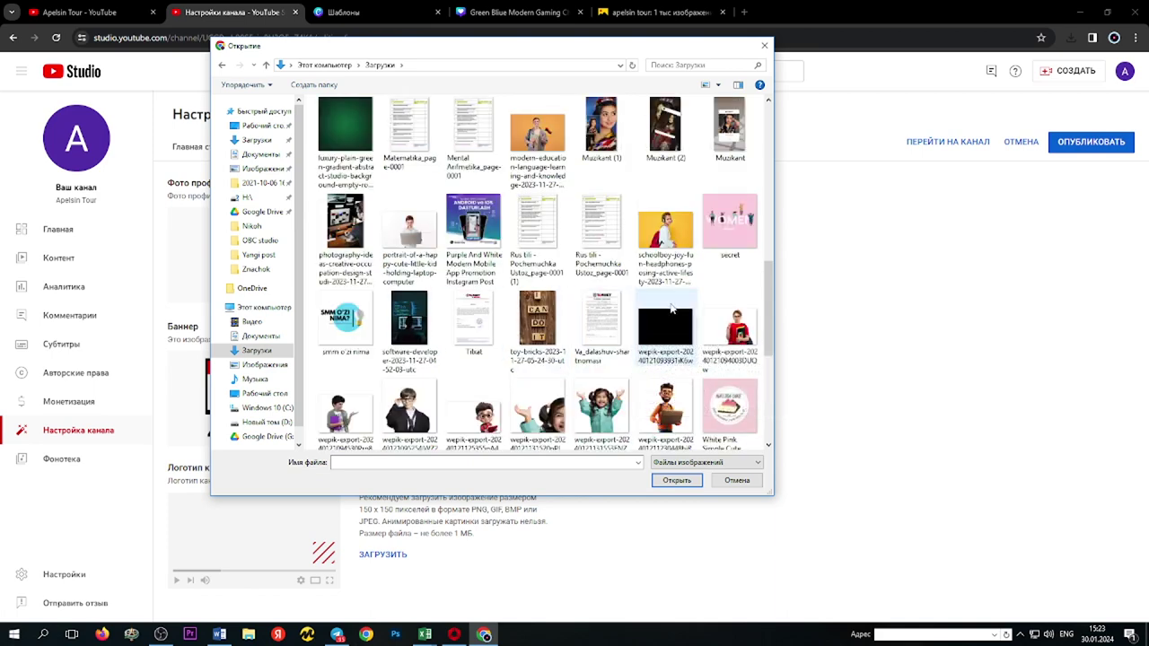
scroll(672, 310, up, 2)
scroll(671, 305, up, 2)
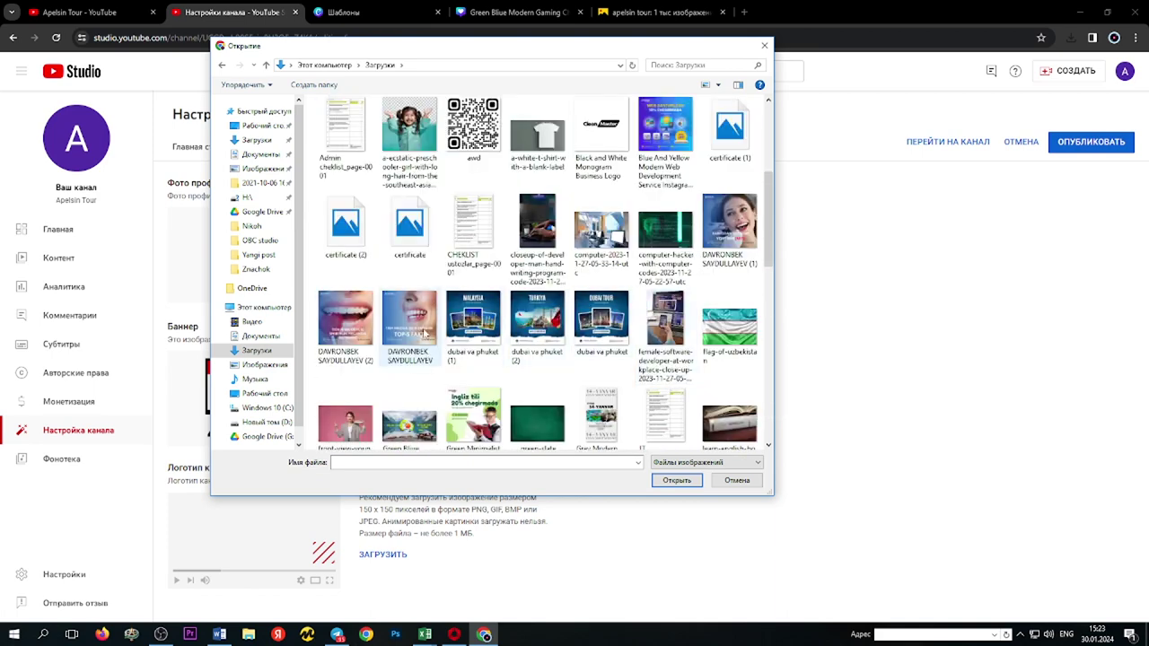
click(414, 413)
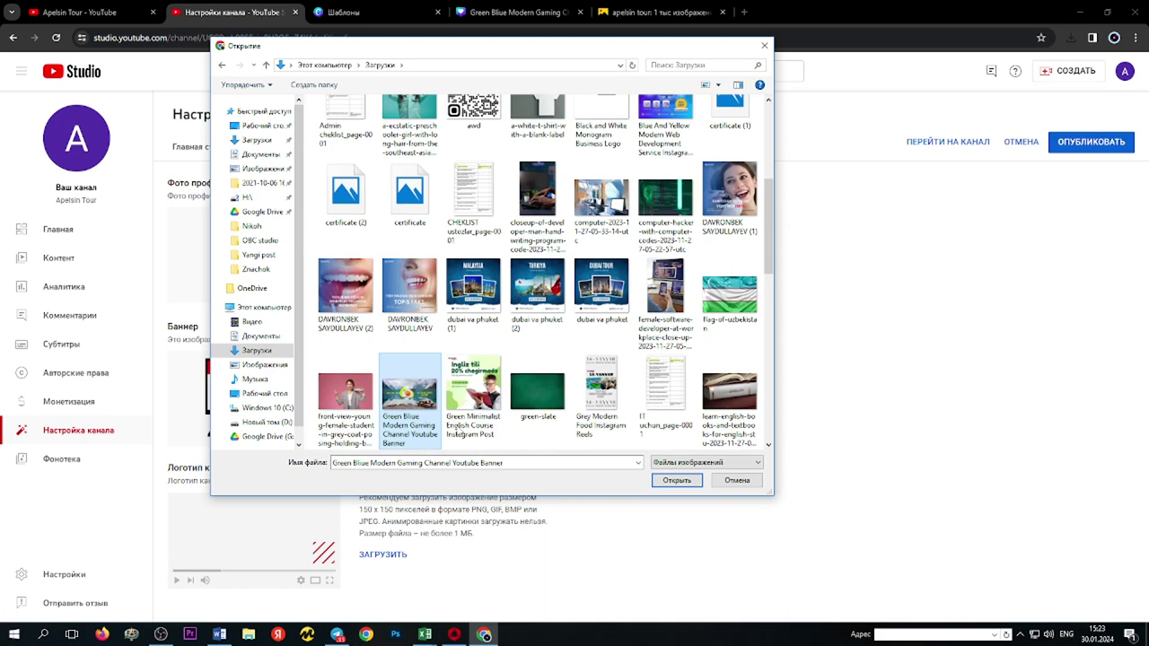
click(677, 481)
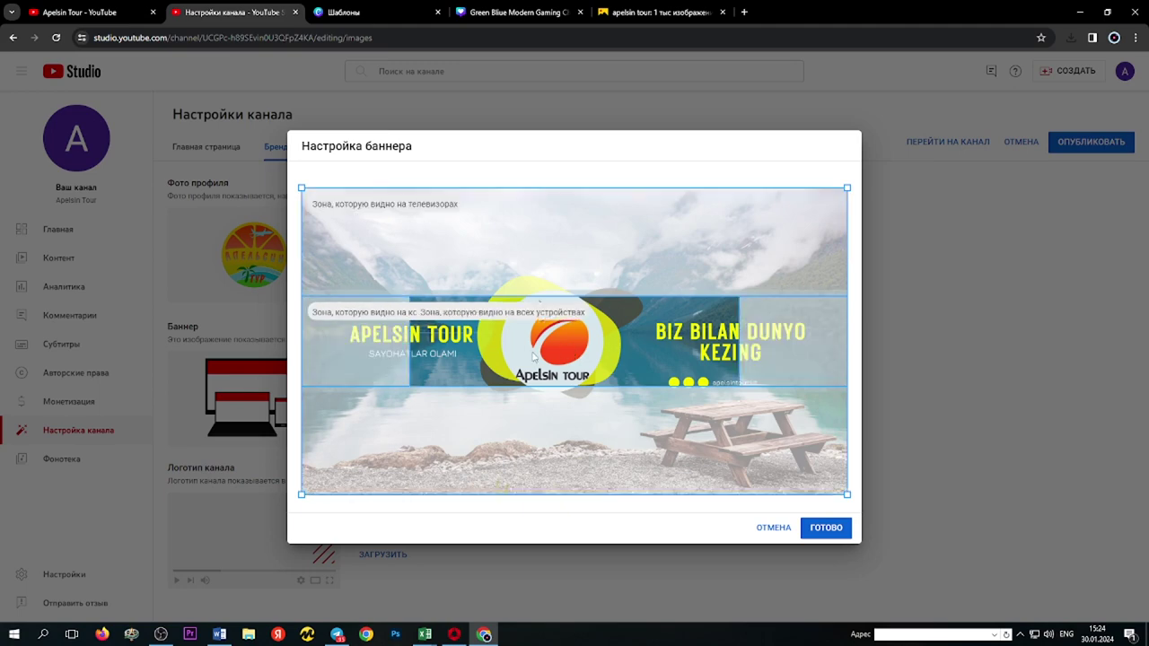
click(826, 530)
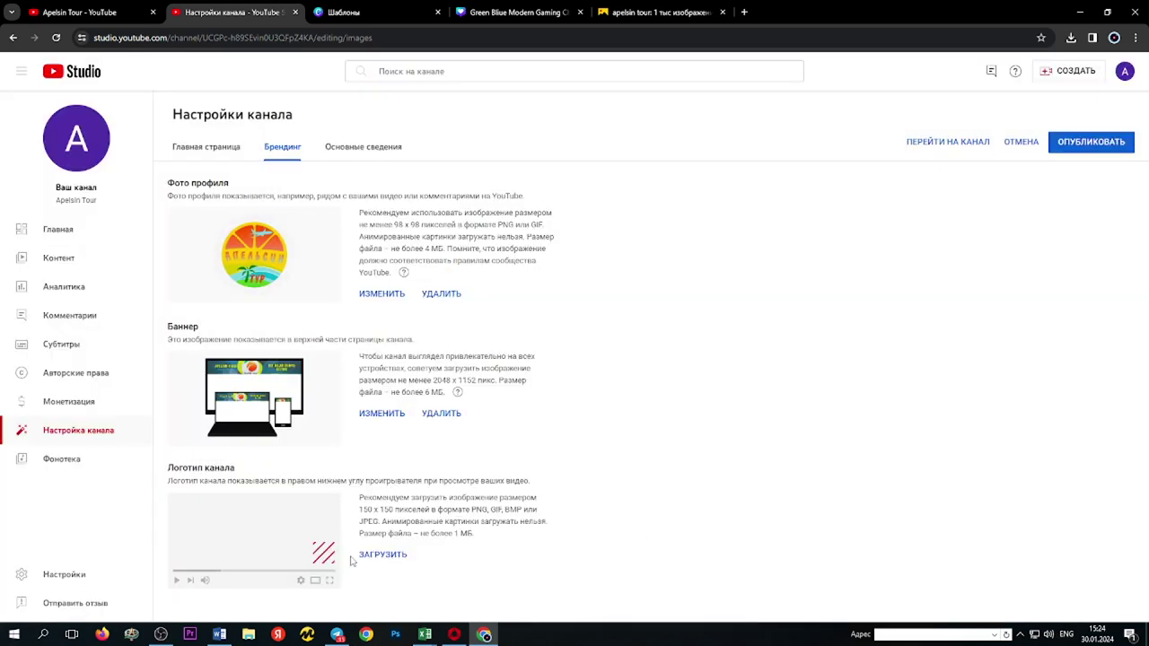
Upload 28565_original from the desktop as the channel's video logo and set it to show throughout the entire video.
click(381, 558)
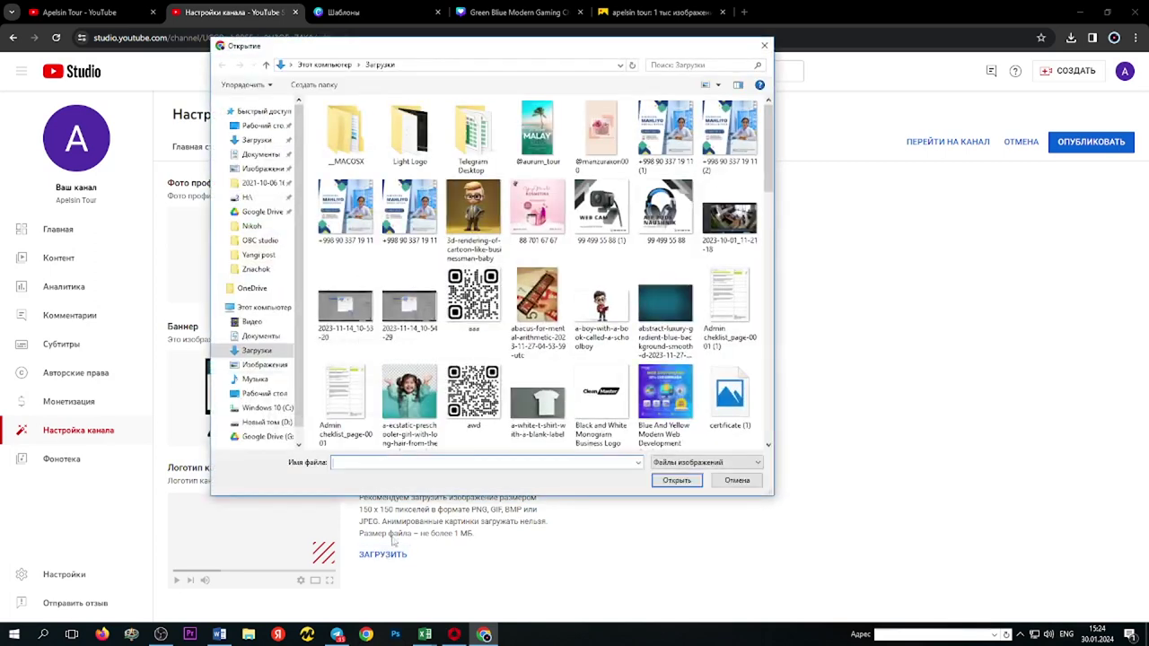
click(254, 394)
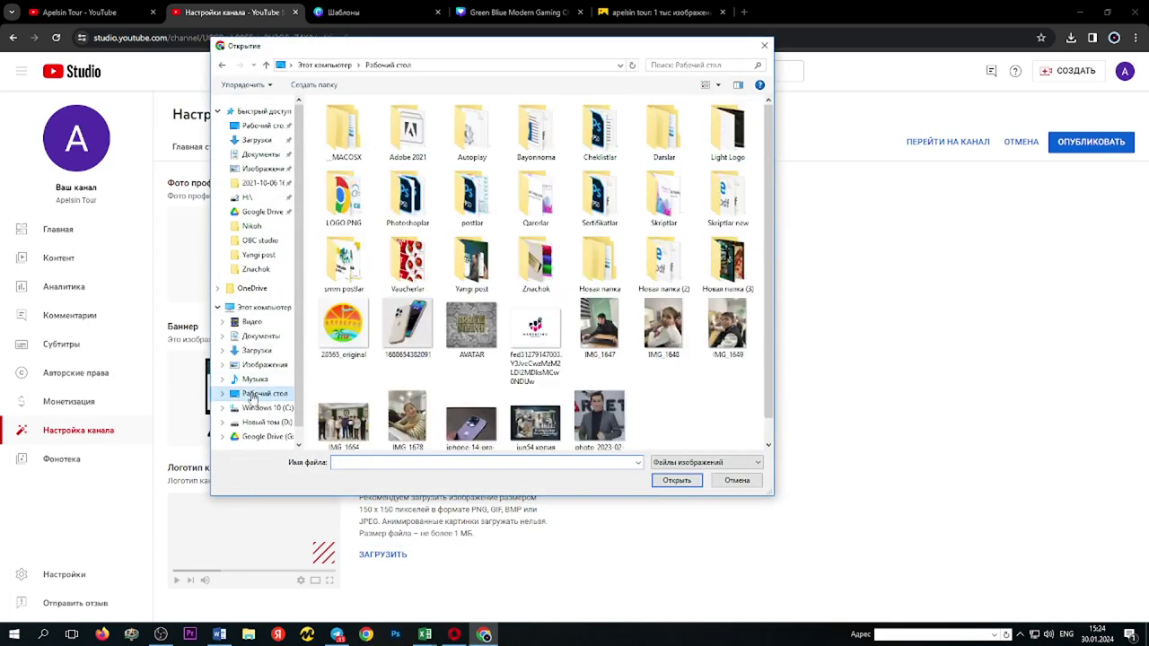
click(344, 325)
click(667, 484)
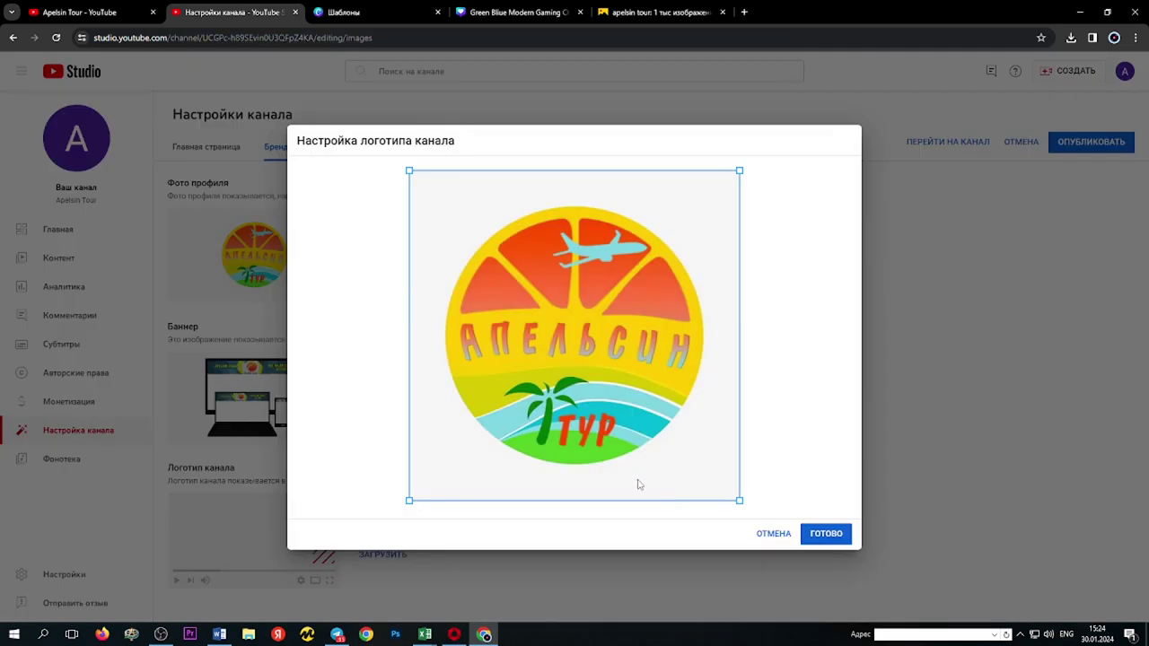
click(825, 537)
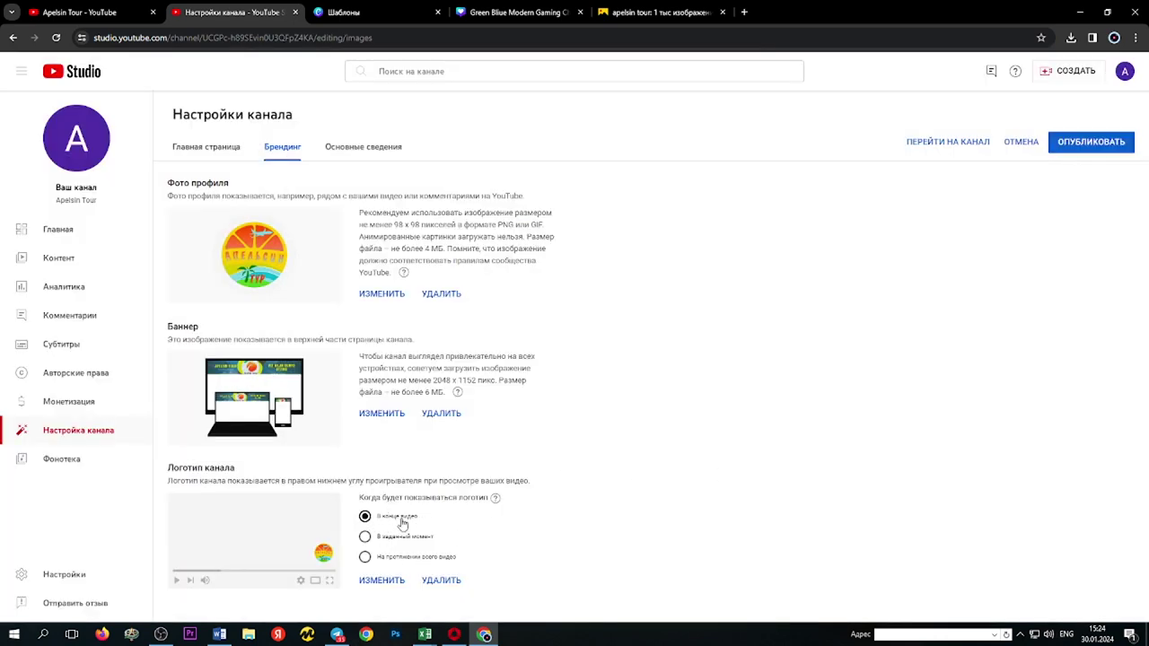
click(365, 557)
Open the channel's basic information and examine the channel name and the handle description.
click(376, 153)
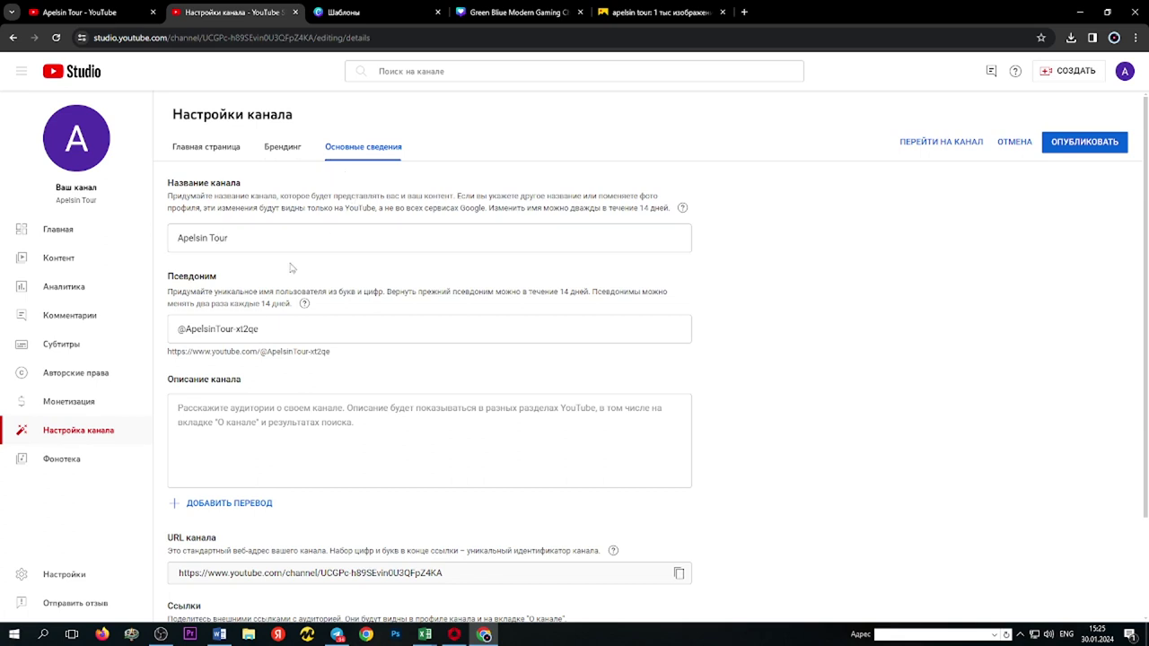
click(226, 241)
drag(226, 241, 134, 243)
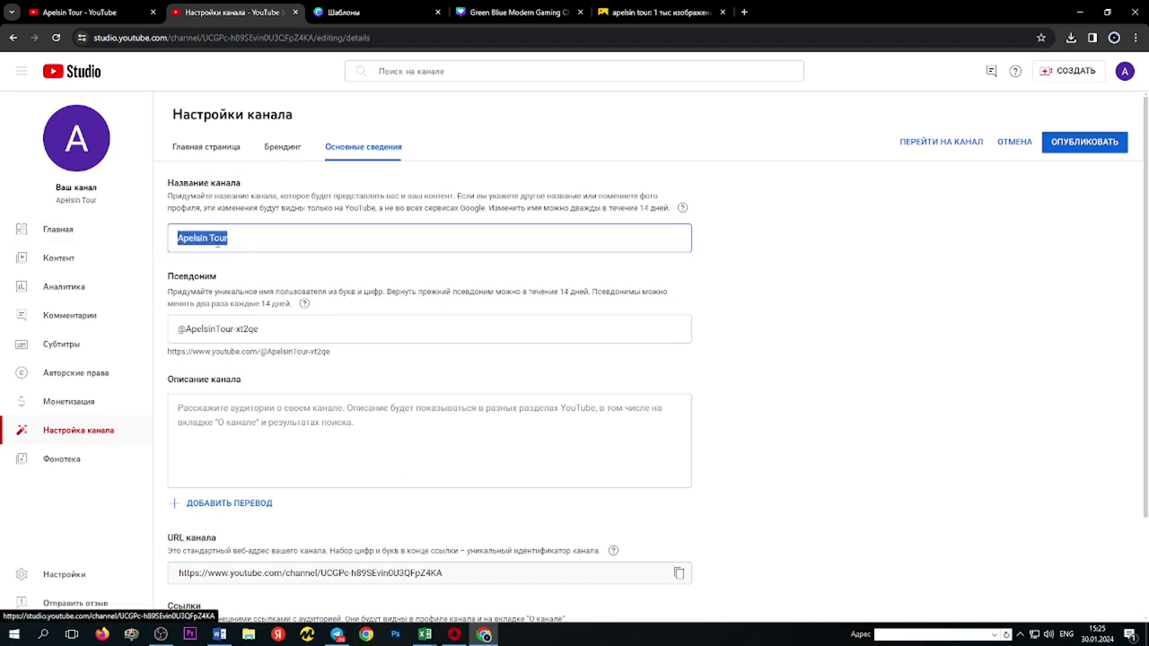
click(242, 242)
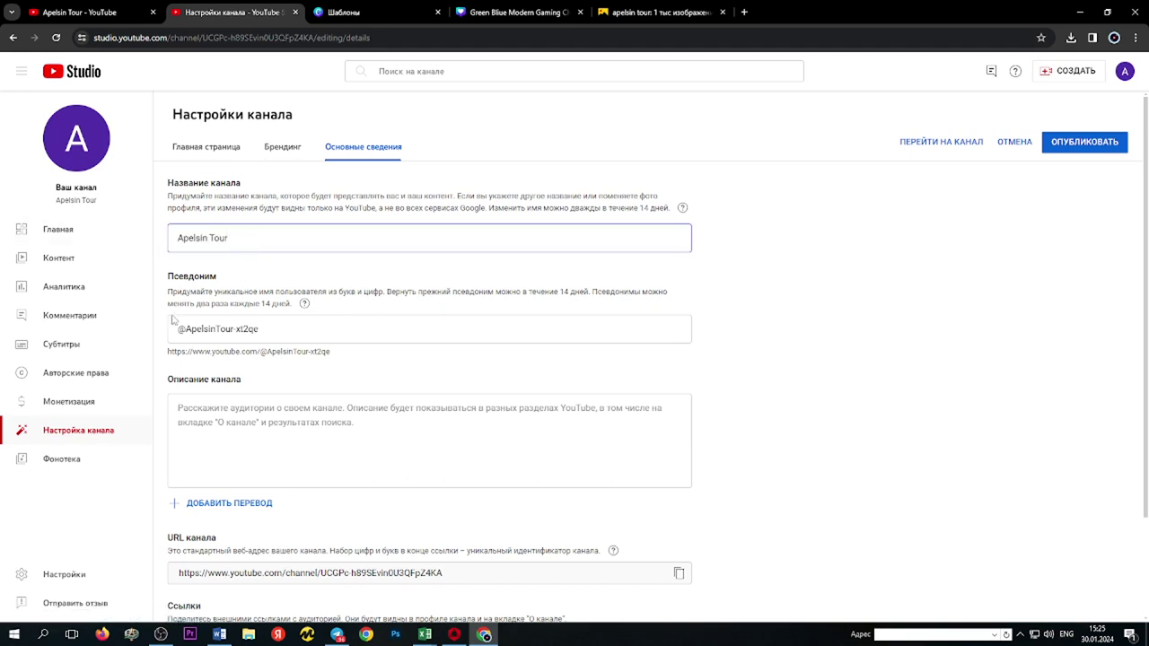
drag(170, 278, 259, 304)
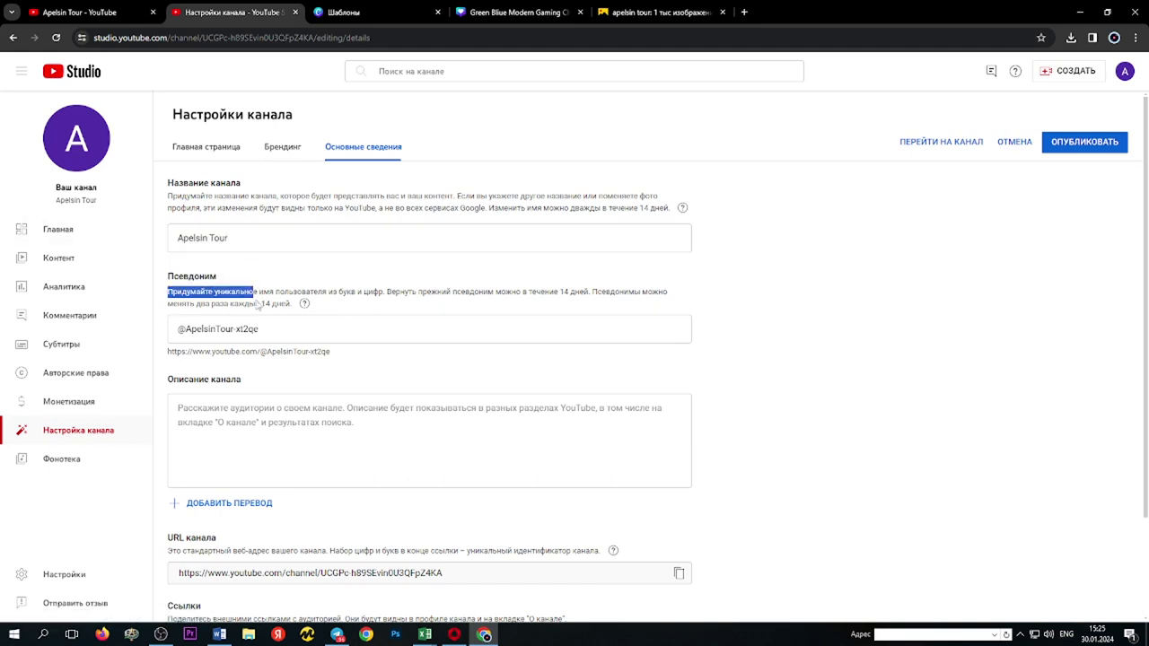
click(291, 325)
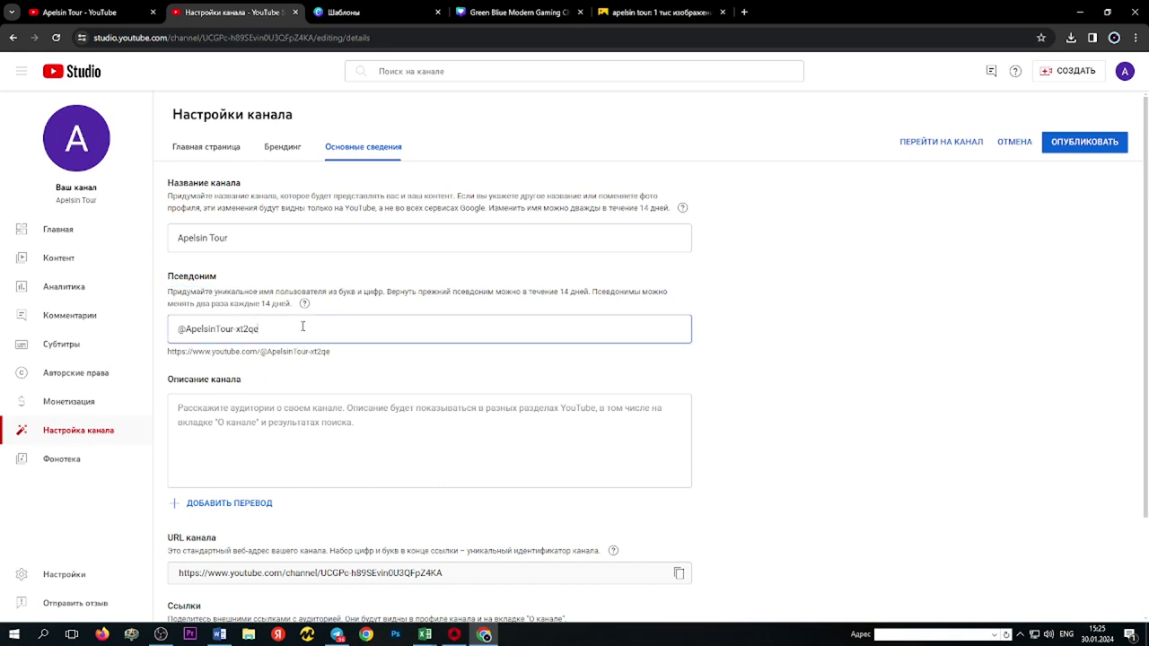
key(shift+Left)
key(shift+Left)
key(shift+Left)
key(shift+Left)
key(shift+Left)
key(shift+Left)
key(BackSpace)
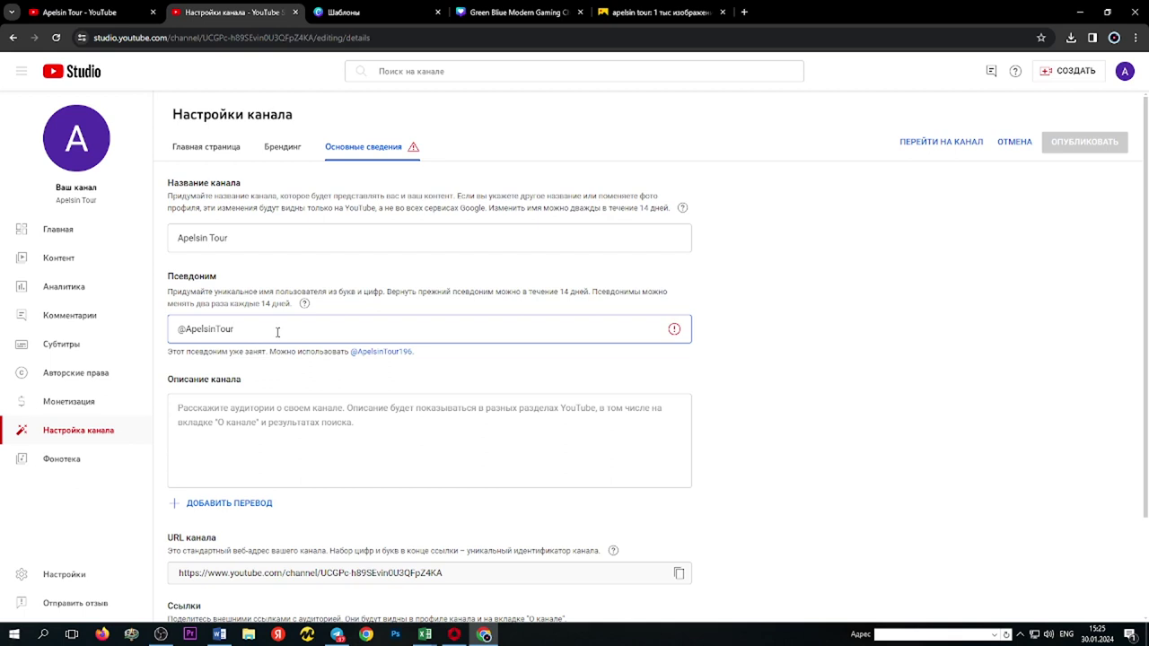
text(uz)
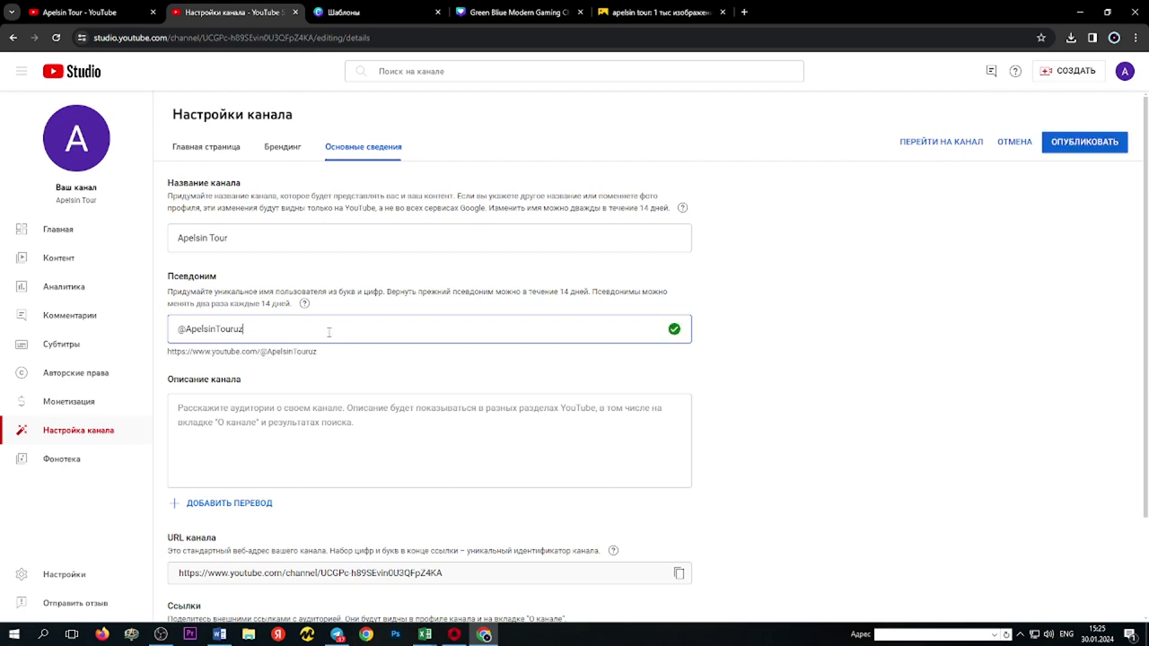
click(271, 425)
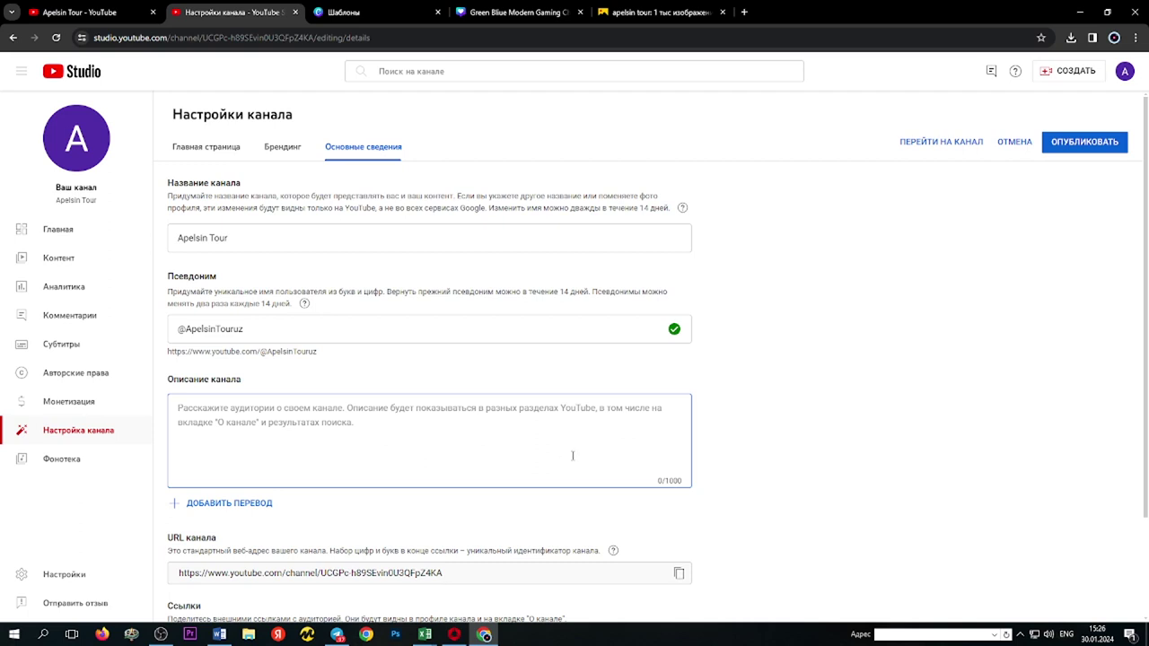
scroll(541, 469, down, 2)
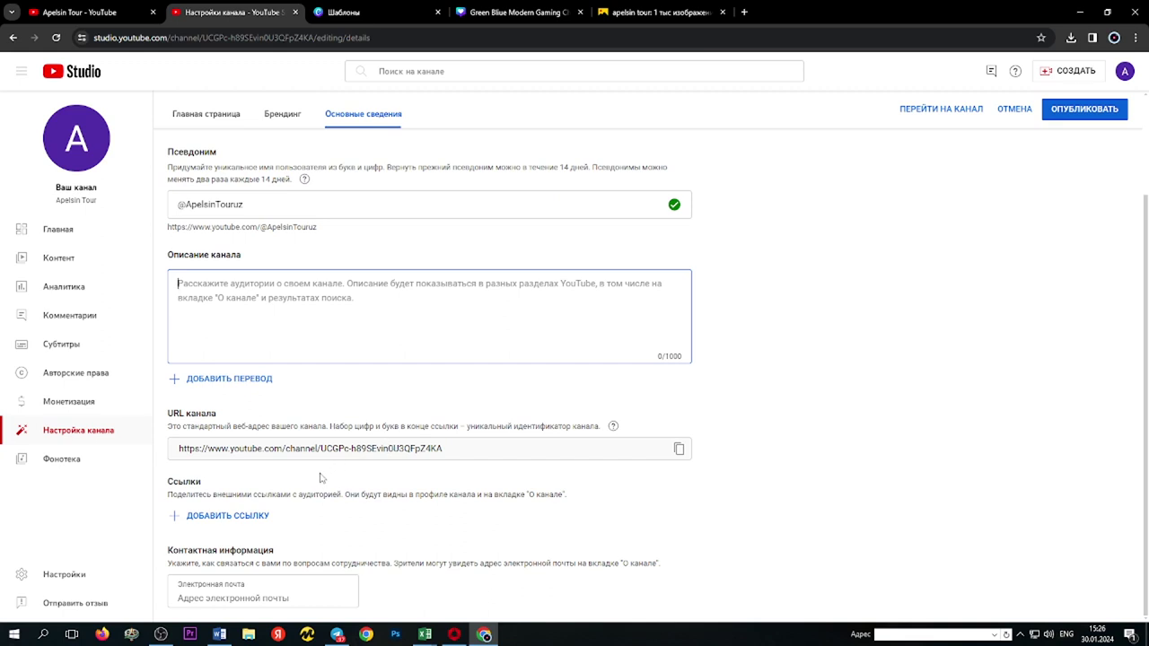
click(234, 517)
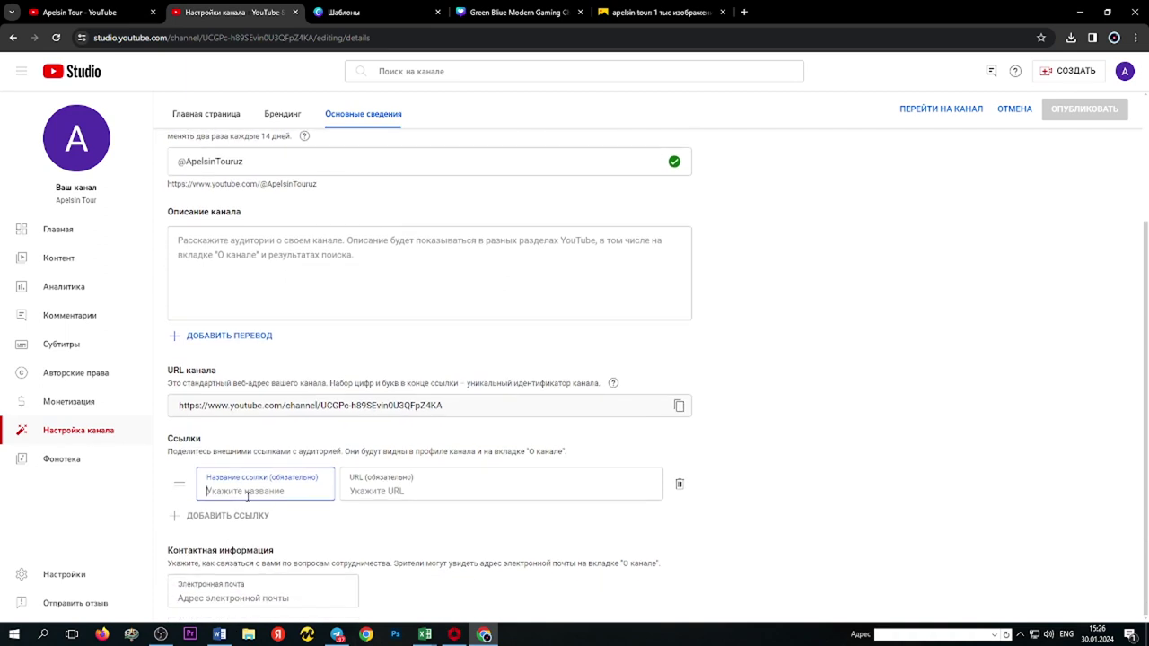
text(Telegram)
click(372, 493)
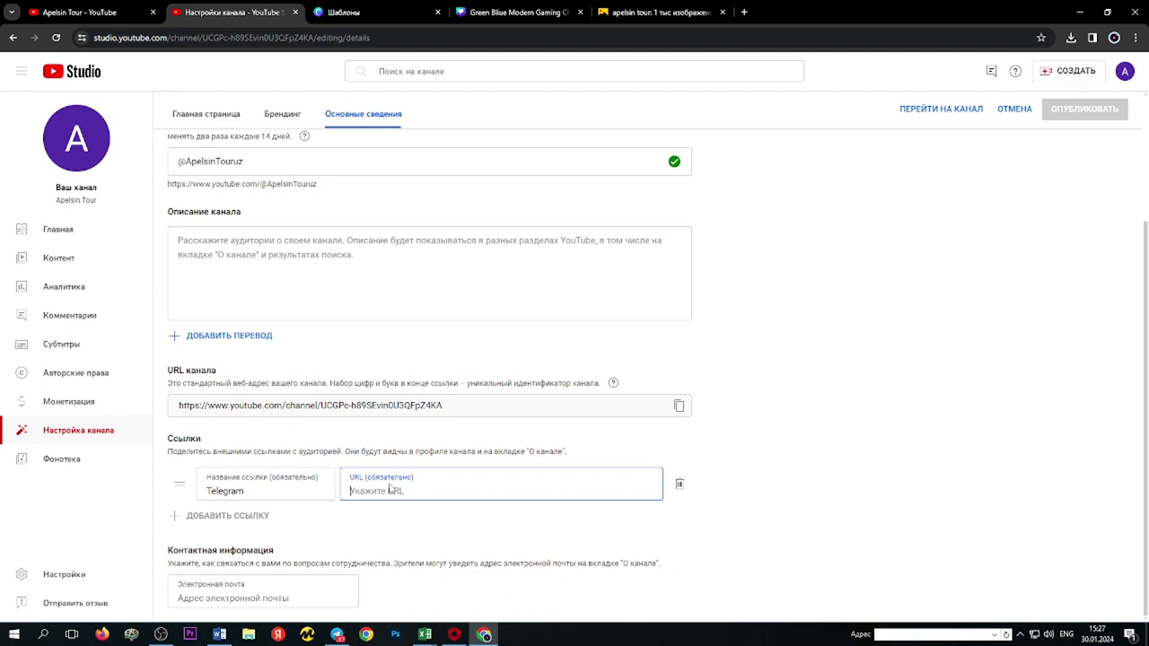
text(https://t.me/)
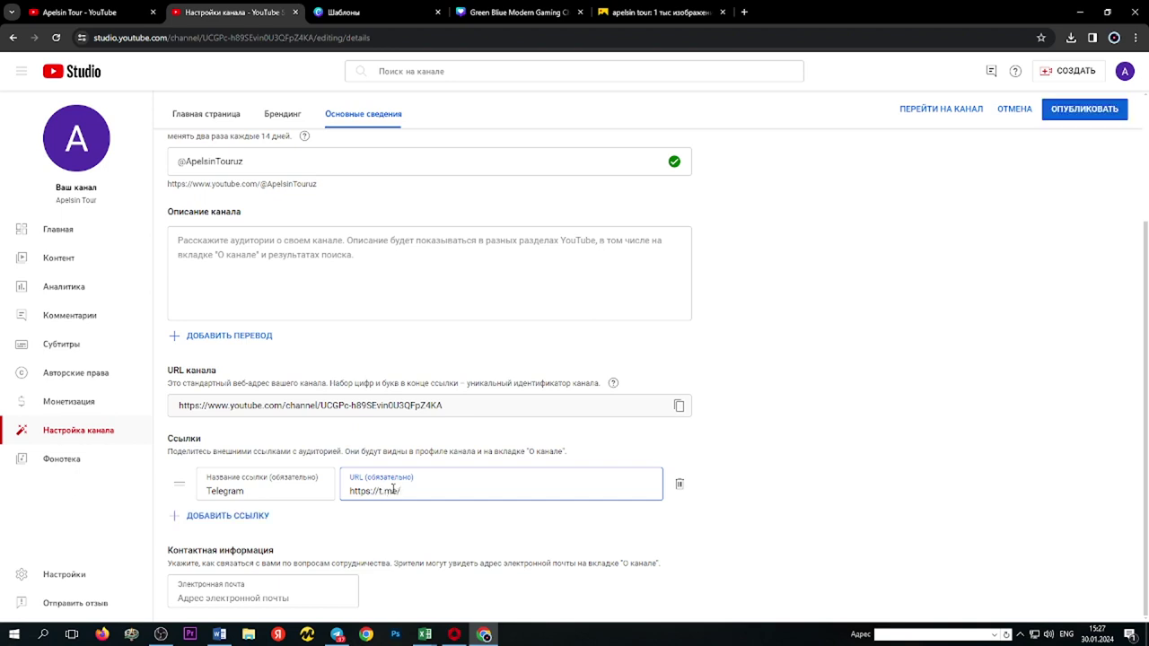
text(apelsintour)
click(239, 517)
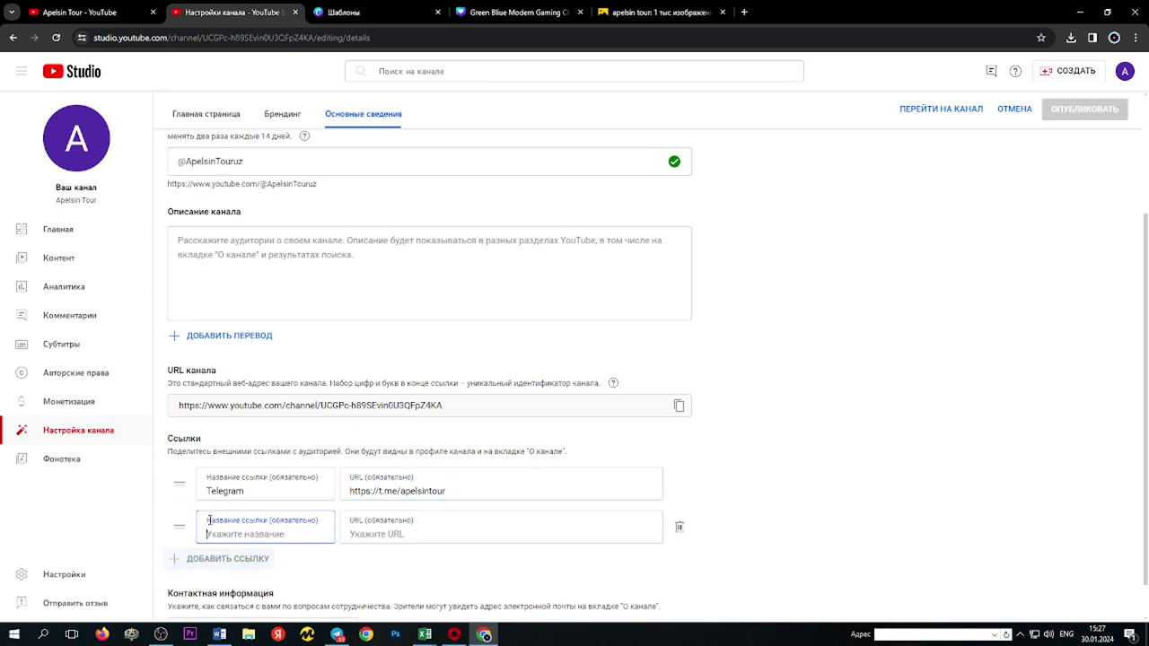
text(Instagram)
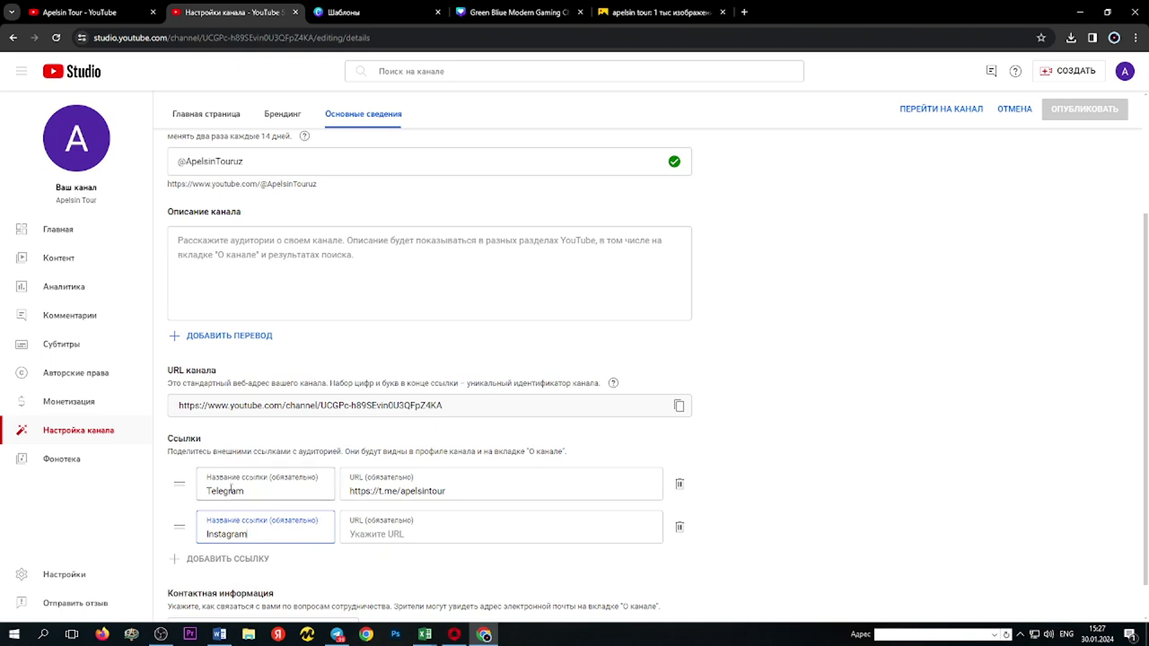
click(379, 491)
click(385, 533)
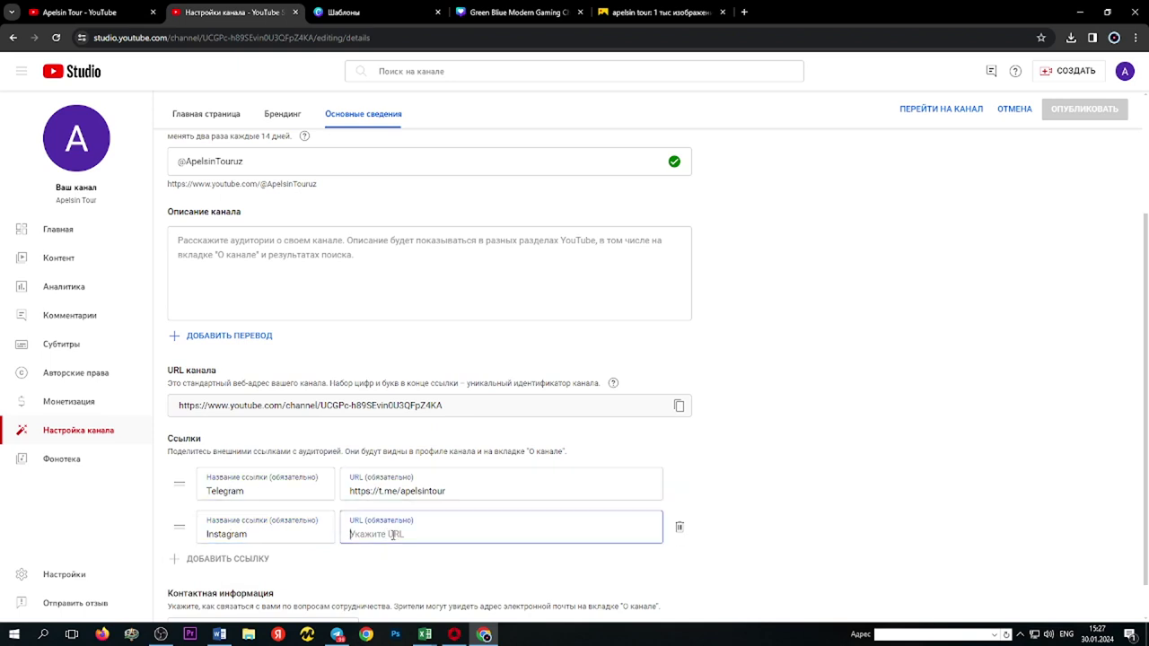
text(https://instagram.com/)
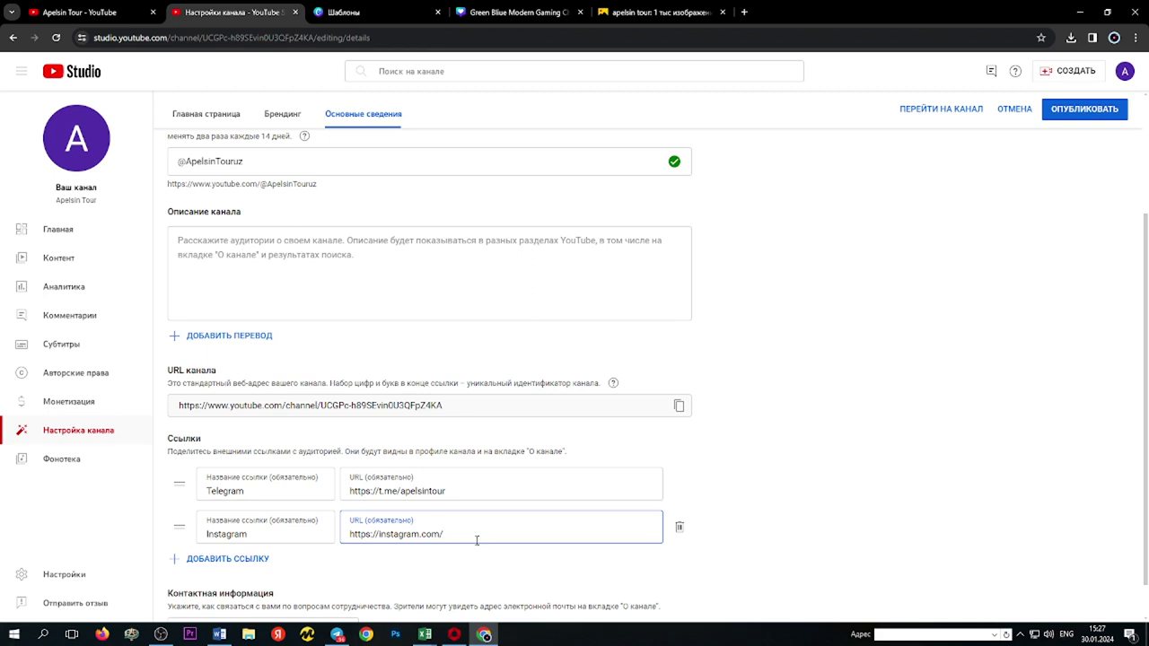
text(apelsintour)
click(249, 560)
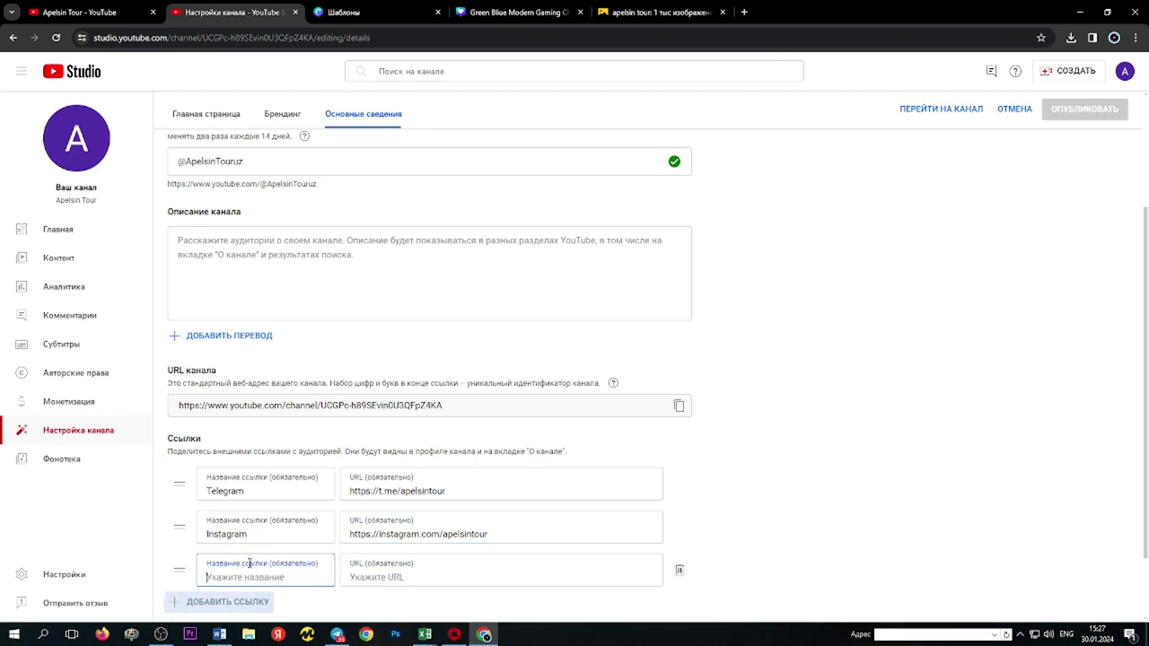
text(TikTok)
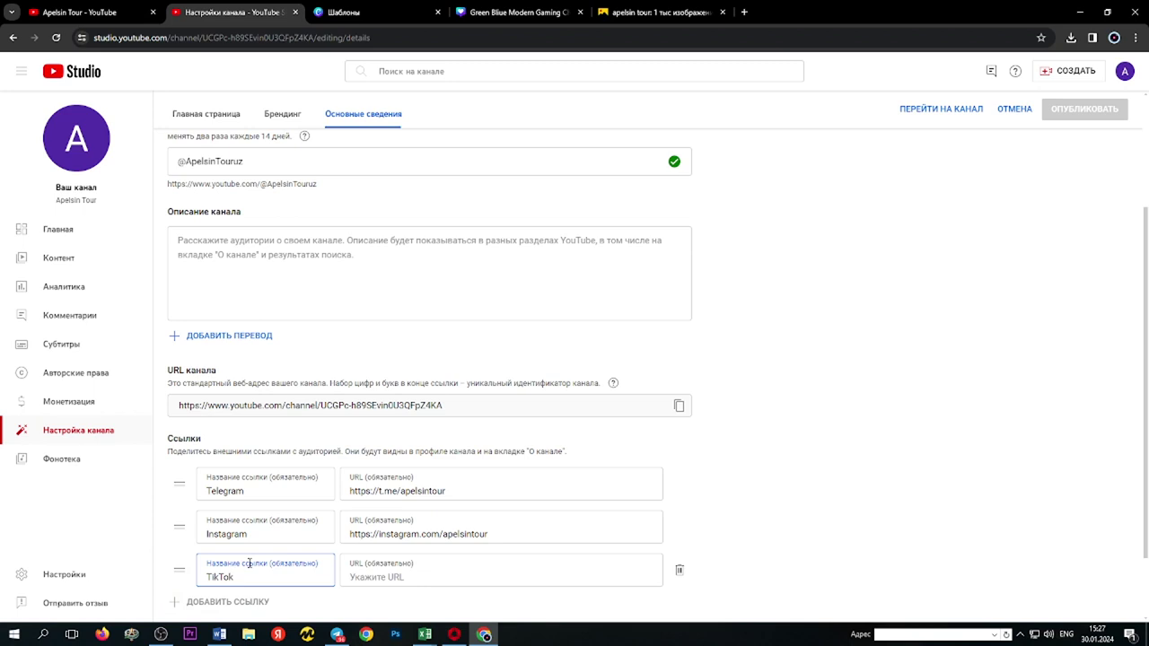
click(411, 577)
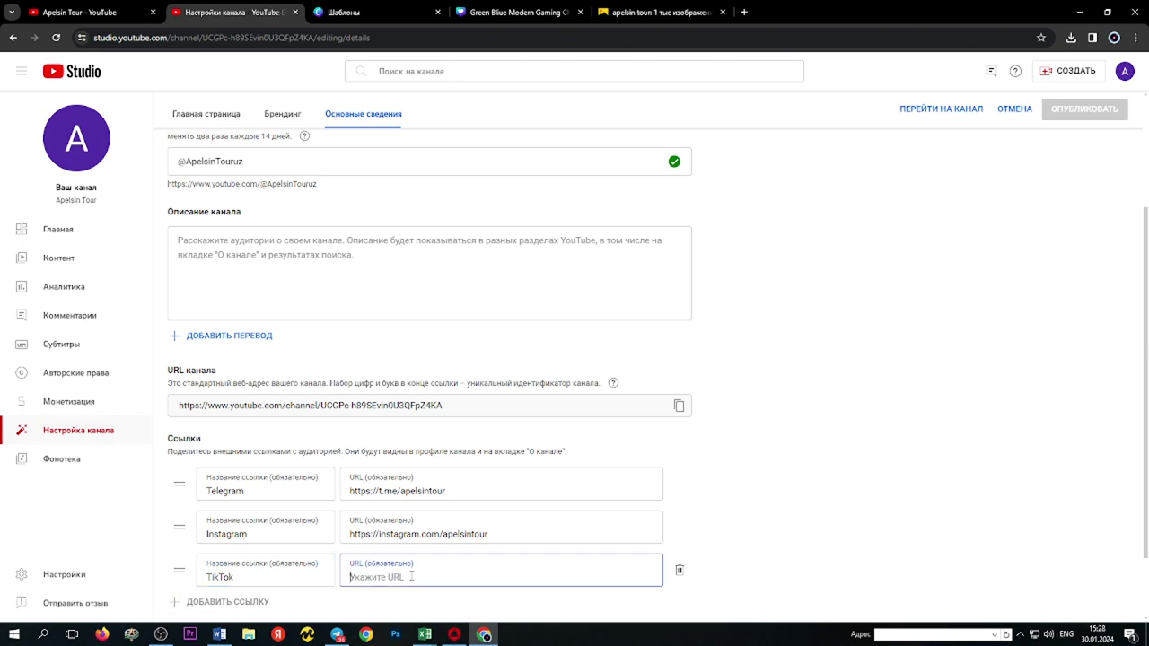
text(https://tiktok.com)
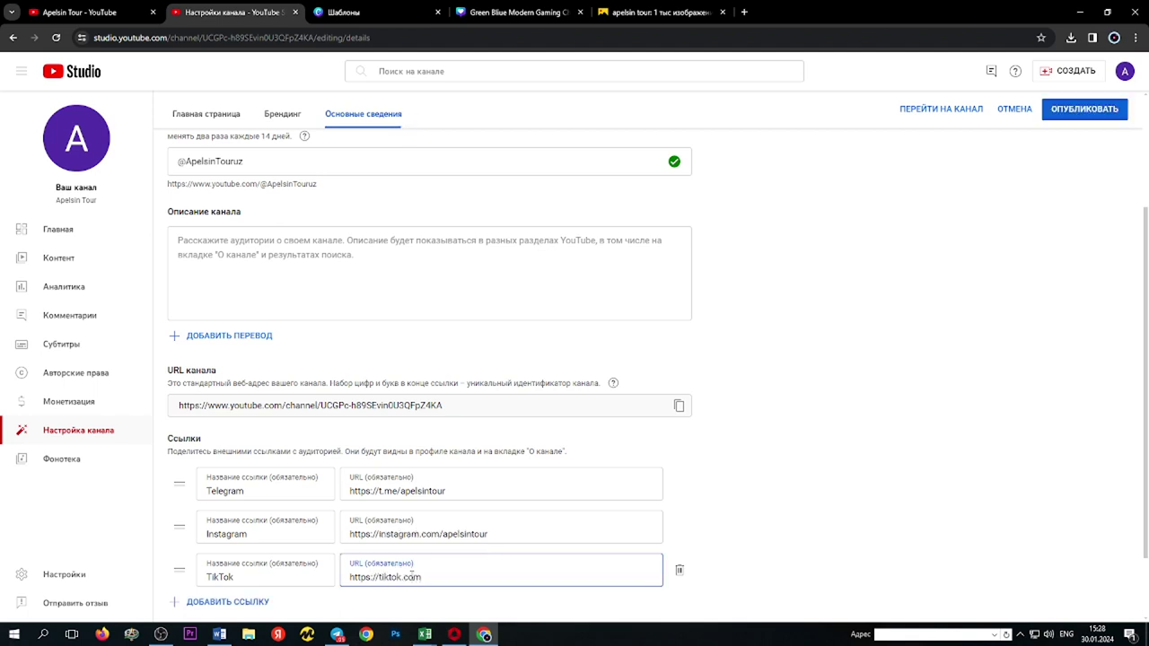
text(/@apelsintour)
click(791, 440)
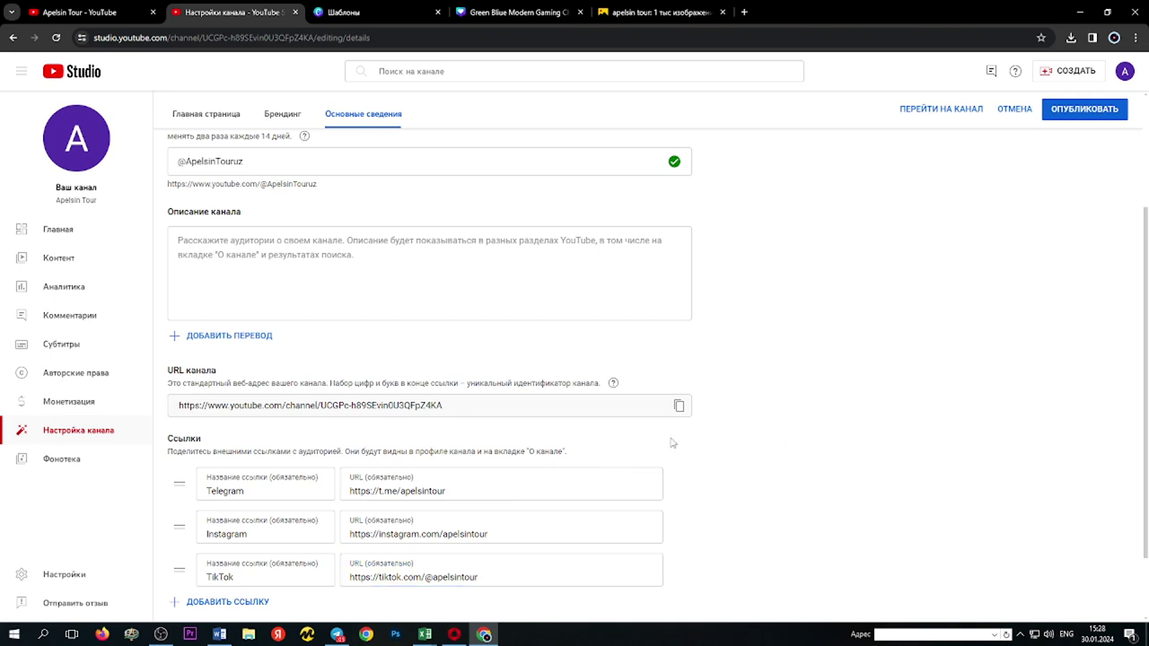
Leave the contact e-mail empty and publish the channel changes.
scroll(673, 445, down, 1)
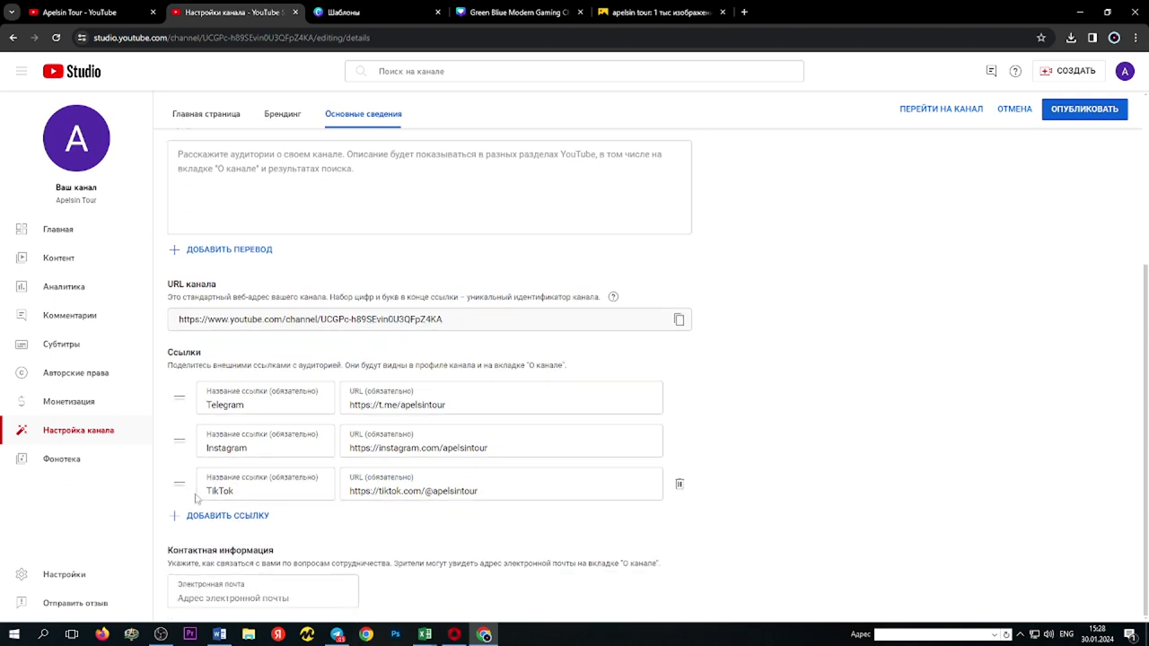
click(232, 597)
click(376, 542)
click(1096, 115)
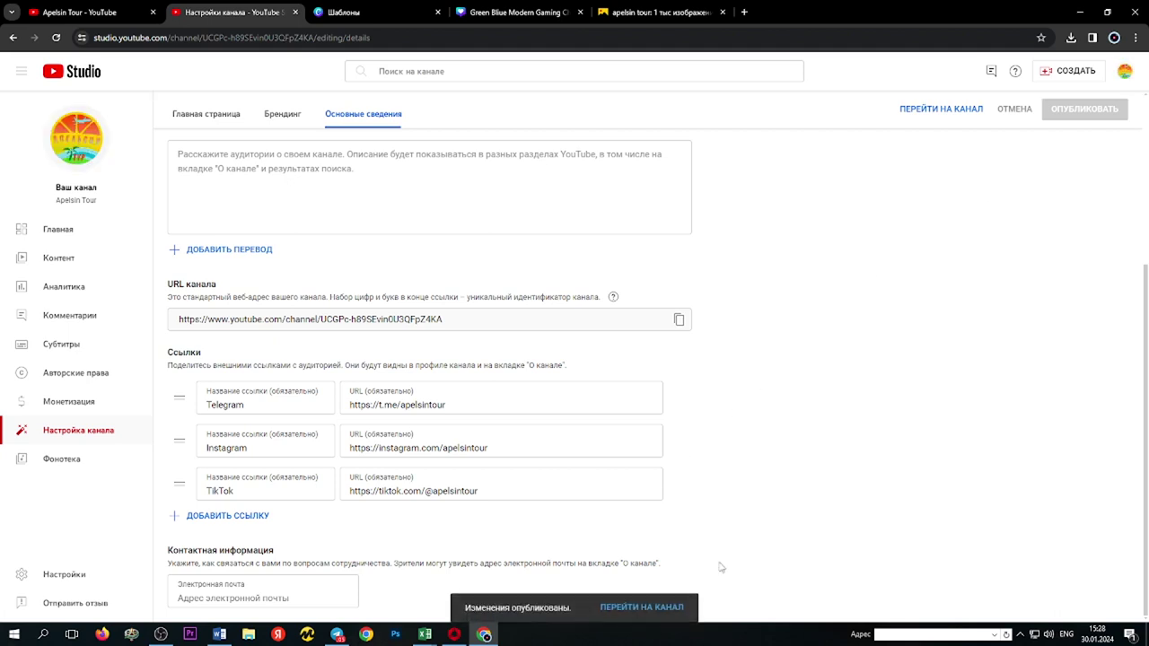
Go to the public channel page and reload it to check the published handle and branding.
click(635, 609)
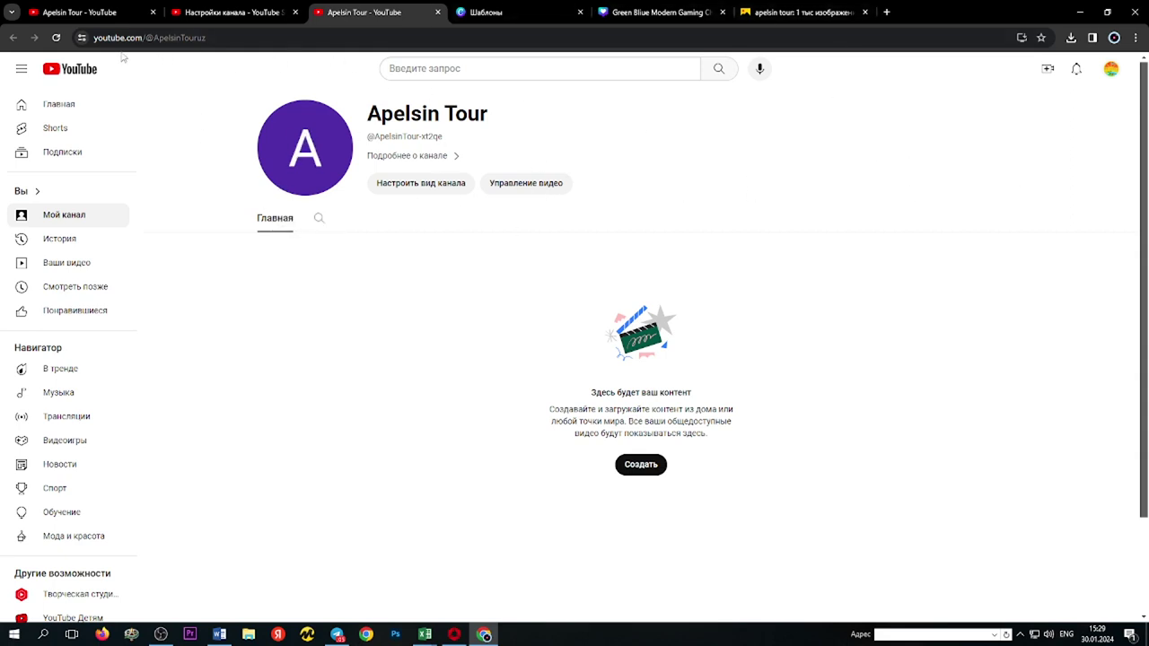
click(55, 36)
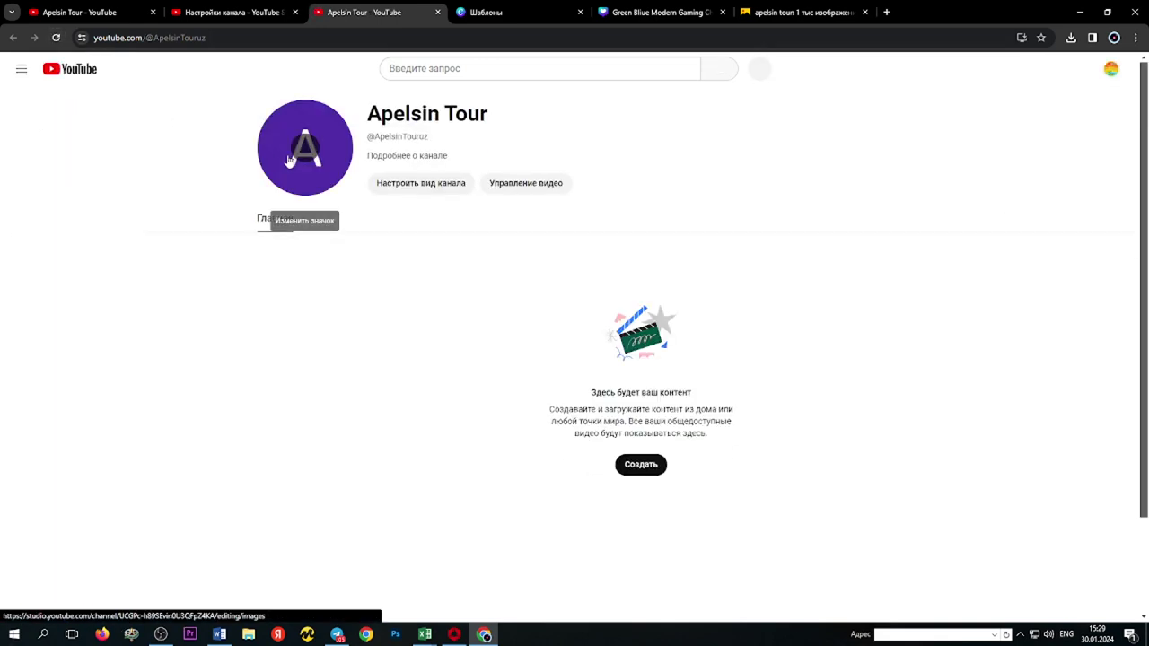
click(58, 38)
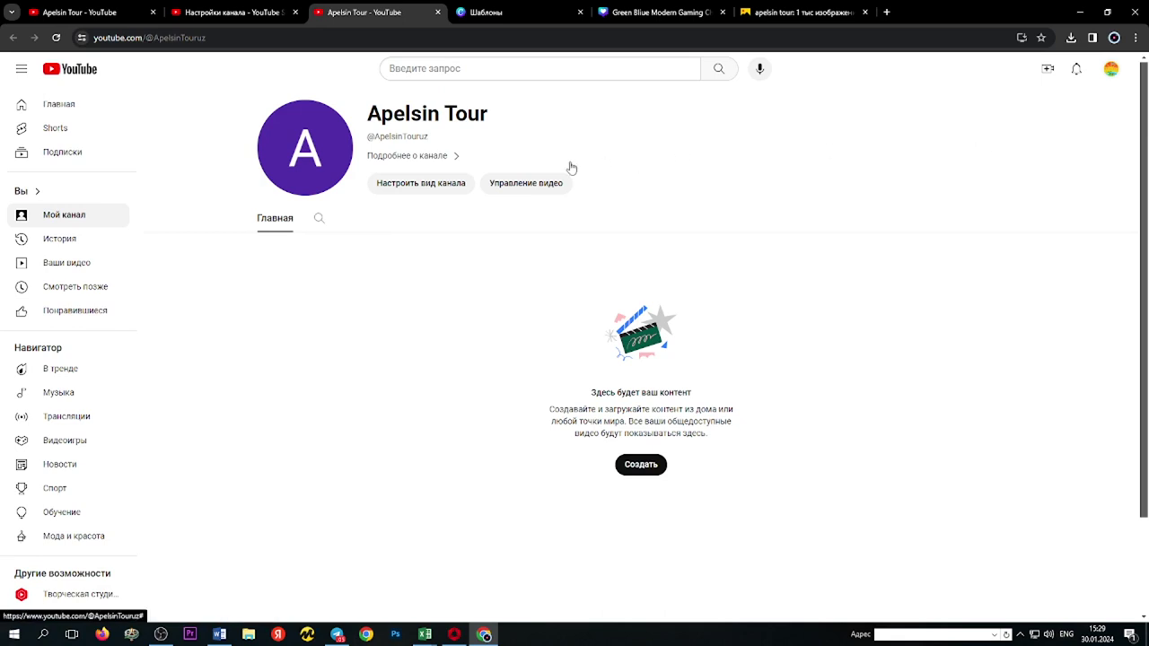
Examine the account's handle and the channel's web address, and reopen the channel page from the account to check the banner.
click(1110, 69)
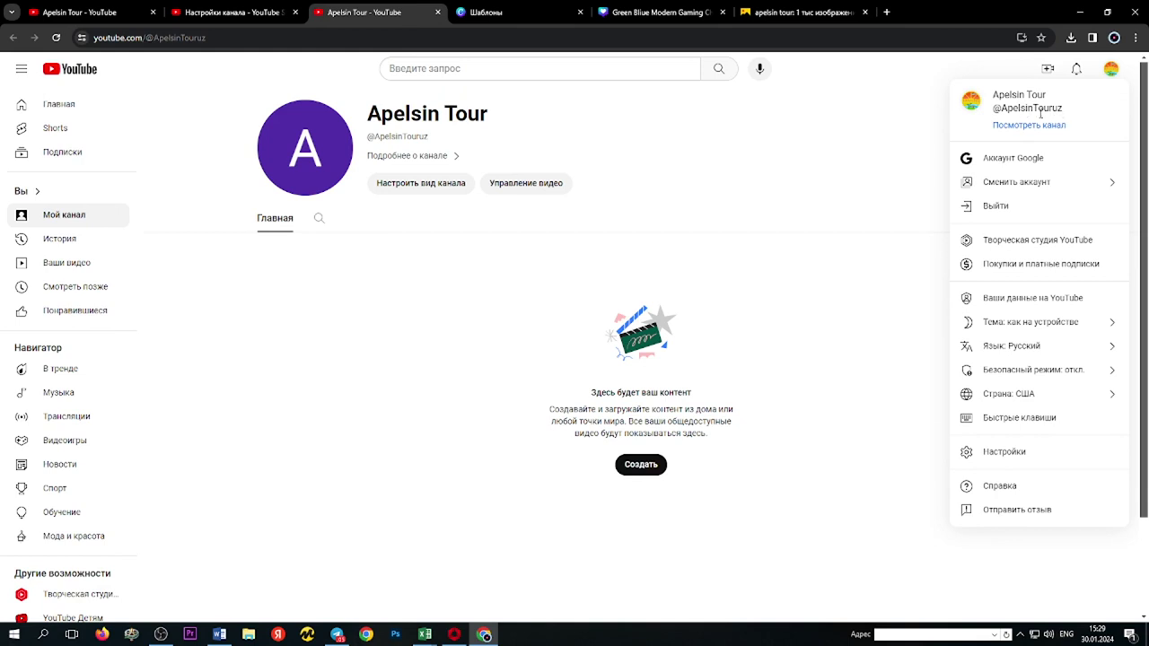
click(281, 36)
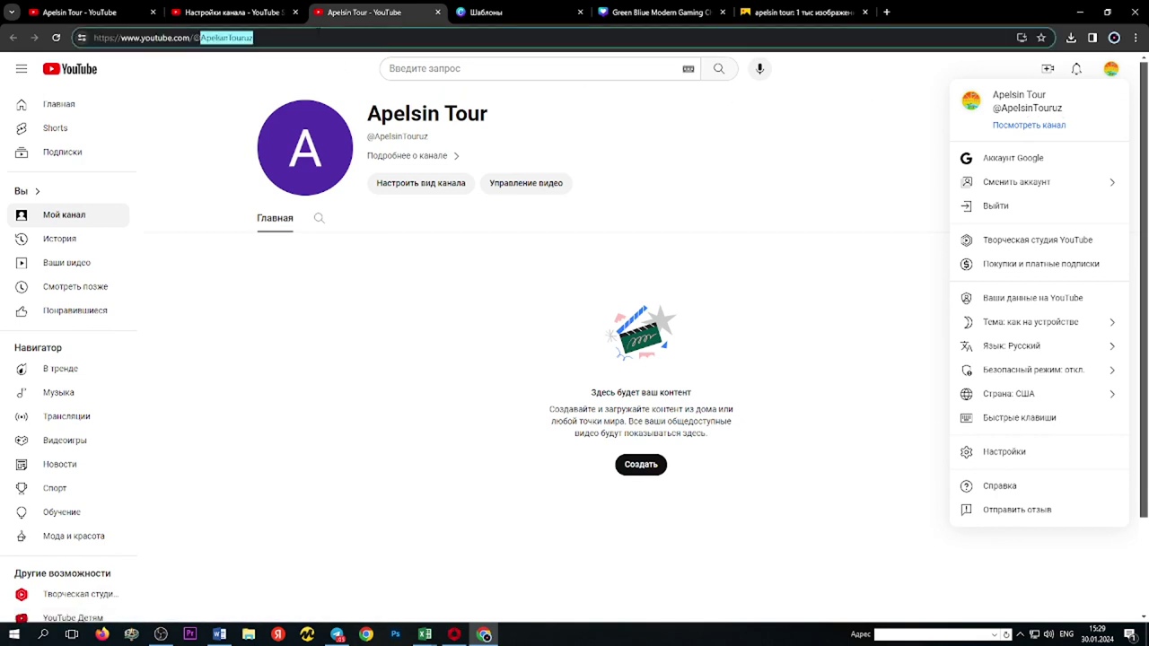
drag(281, 37, 2, 45)
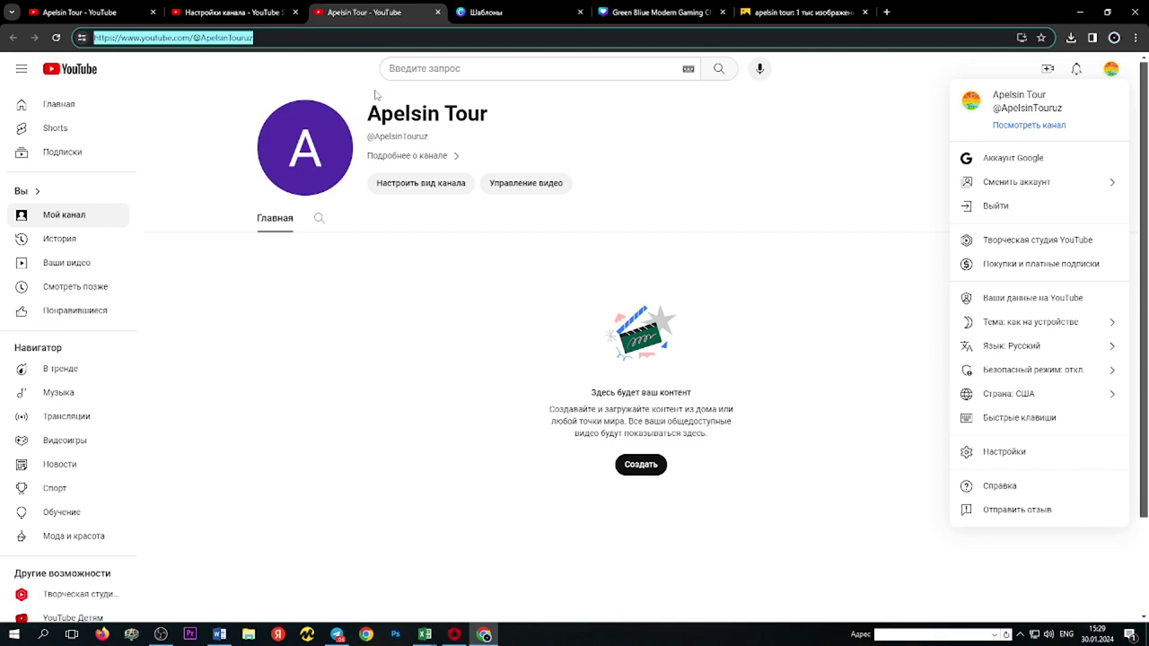
click(679, 183)
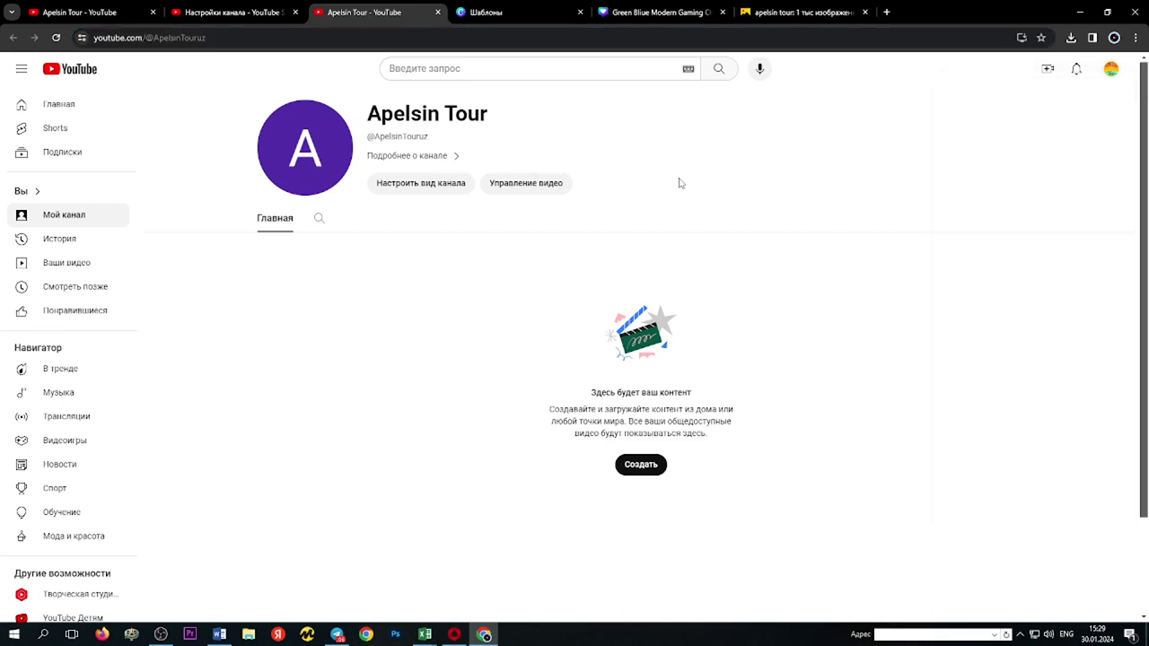
click(1111, 69)
click(1042, 126)
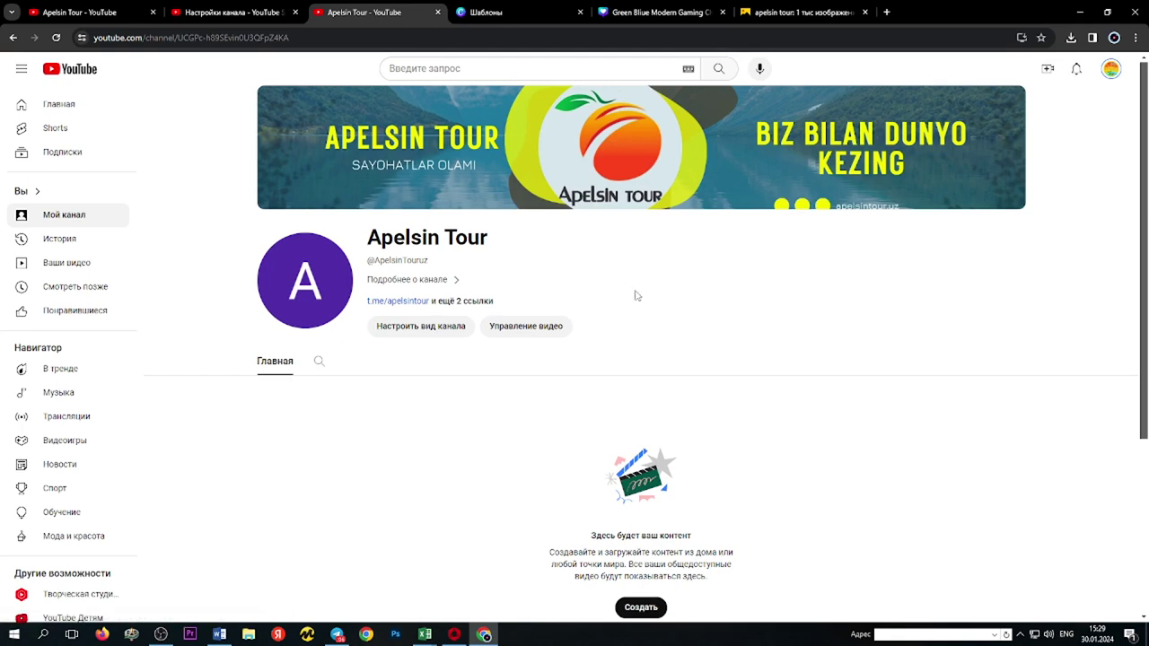
Examine the full list of links in the channel details, reload the page and review the details once more.
click(455, 303)
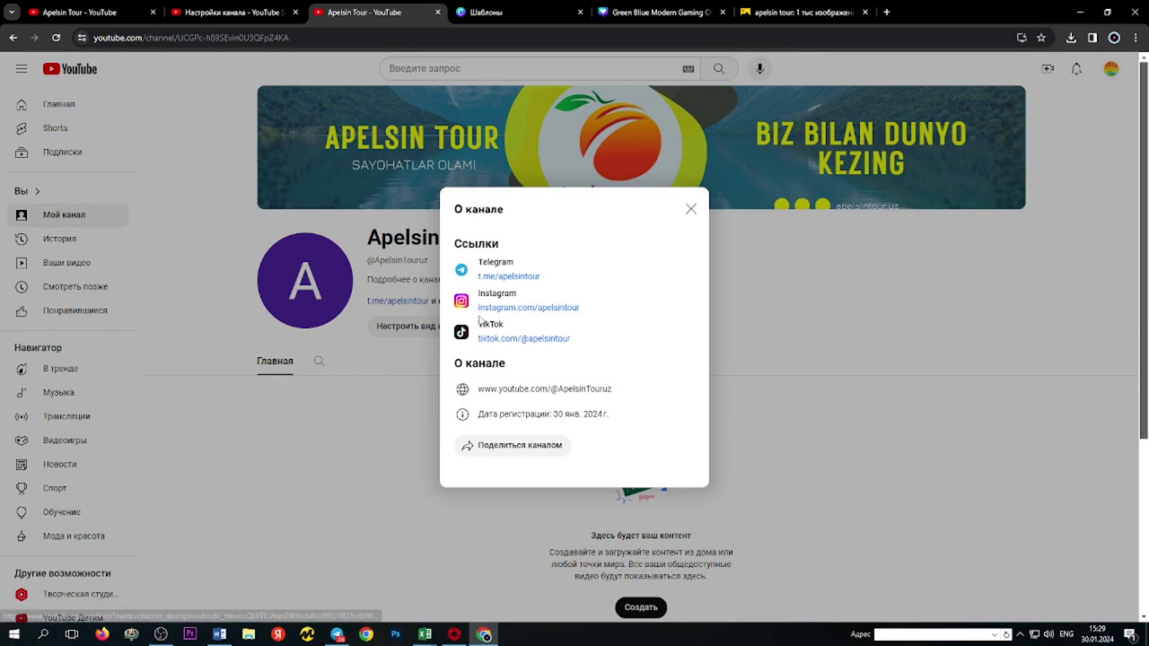
click(690, 209)
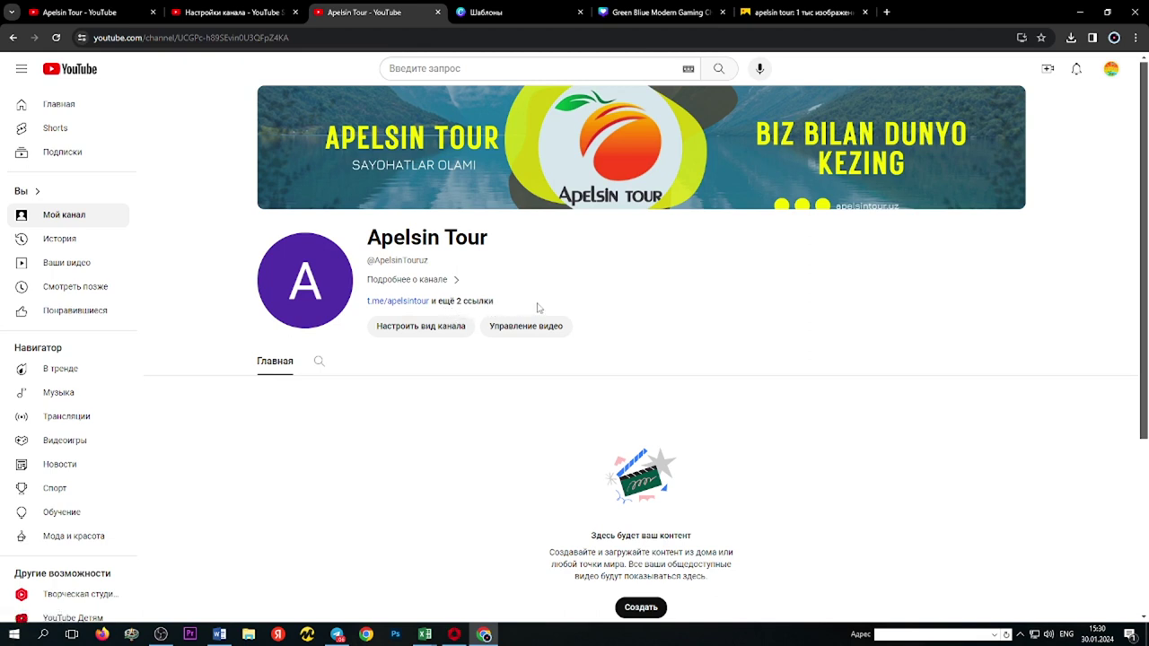
click(59, 39)
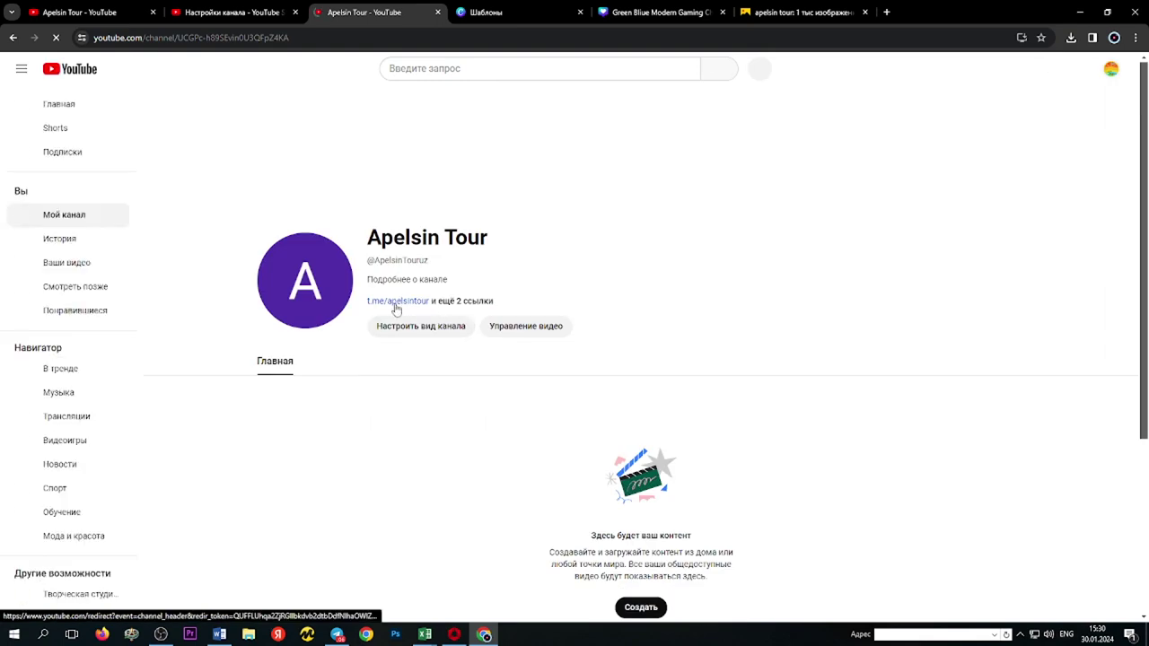
click(458, 302)
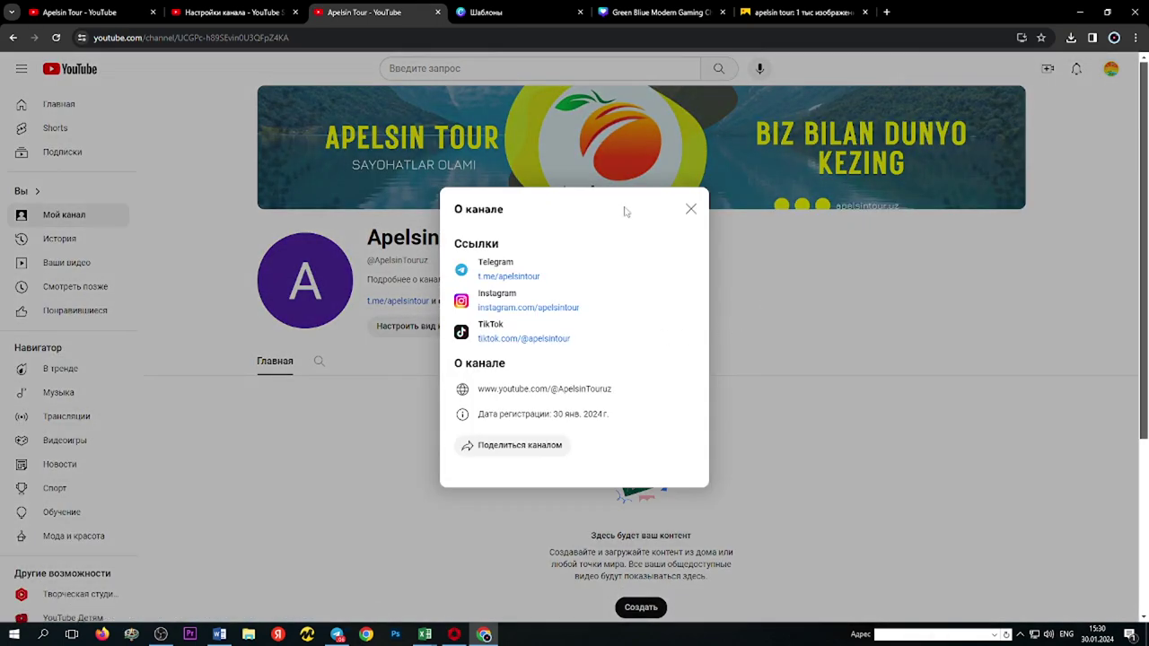
click(690, 210)
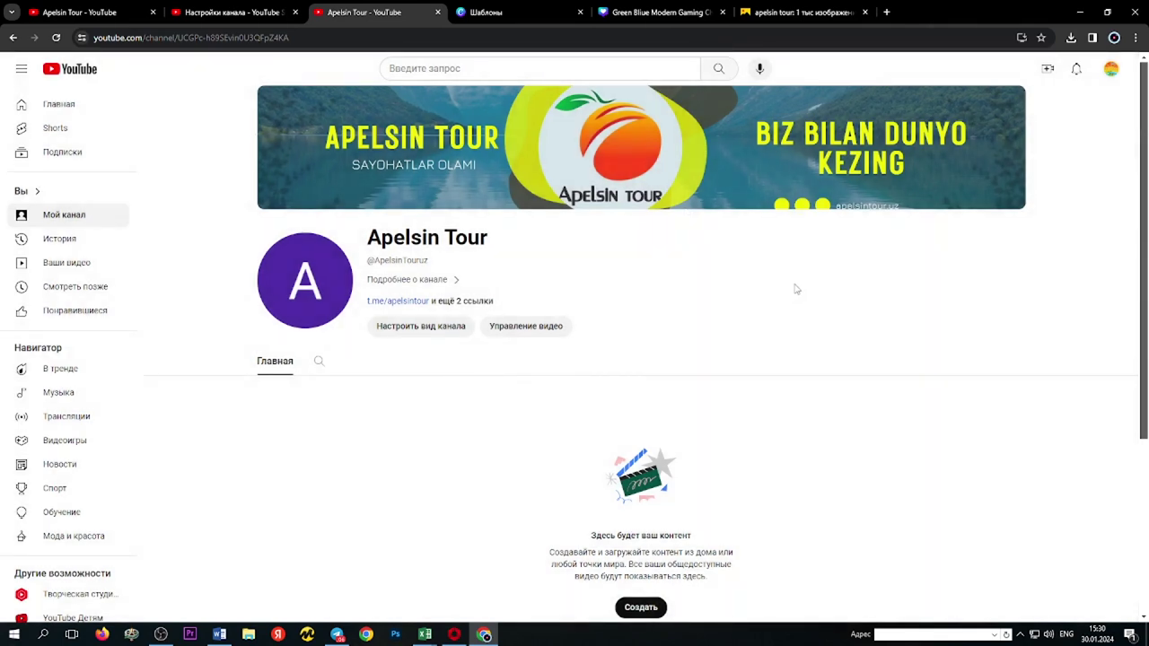